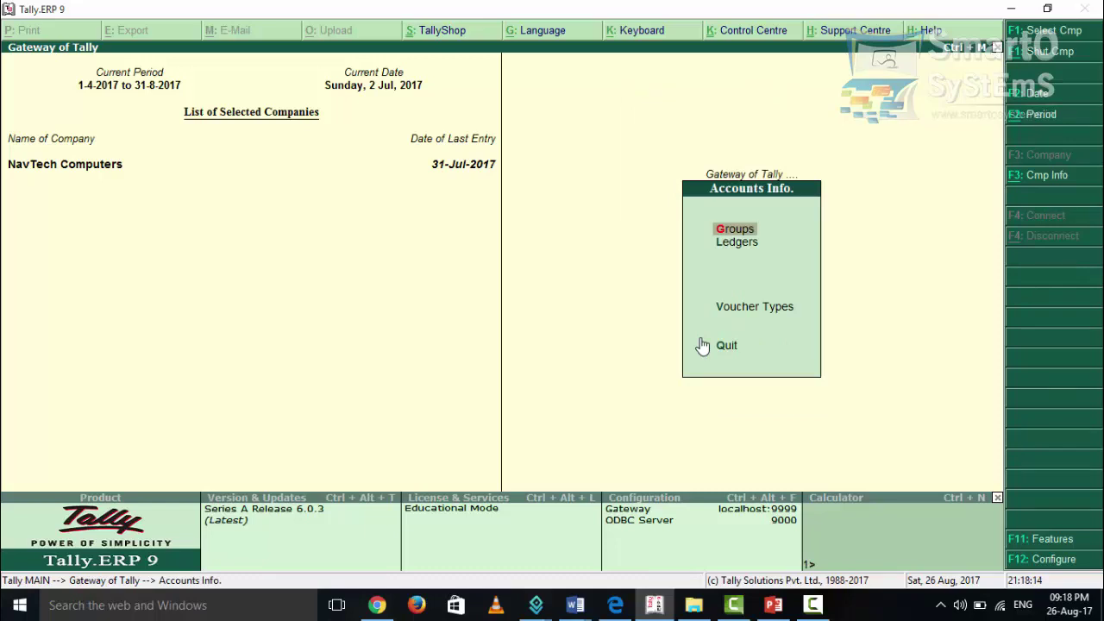
Step: Open the Ccc Haryana ledger for alteration from the accounts masters
{"action": "key", "text": "Down"}
{"action": "key", "text": "Return"}
{"action": "key", "text": "Down"}
{"action": "key", "text": "Down"}
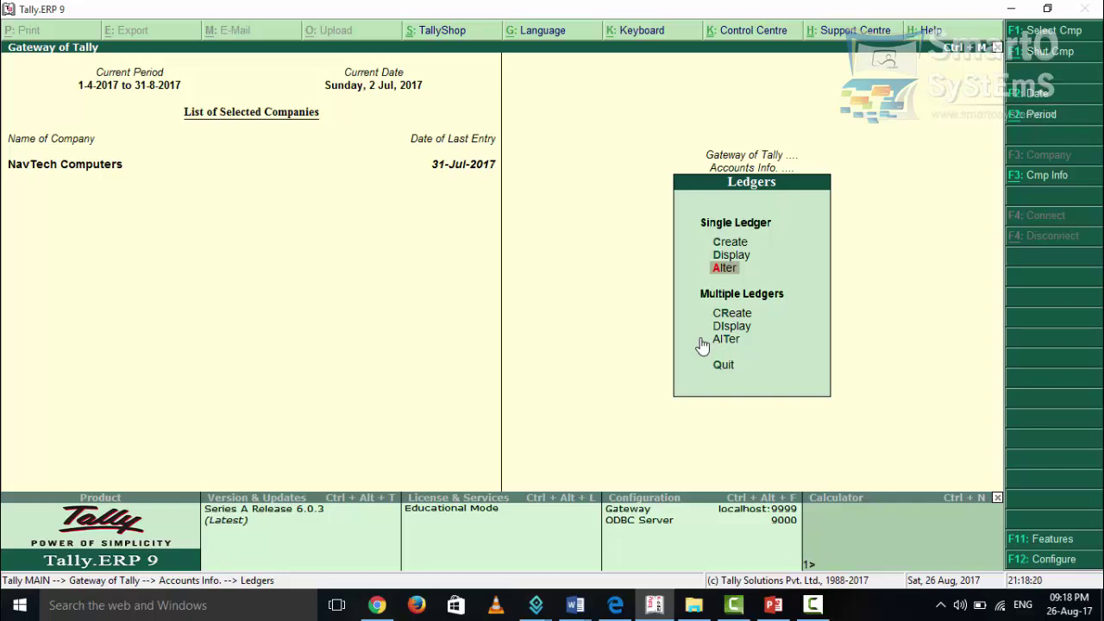
{"action": "key", "text": "Return"}
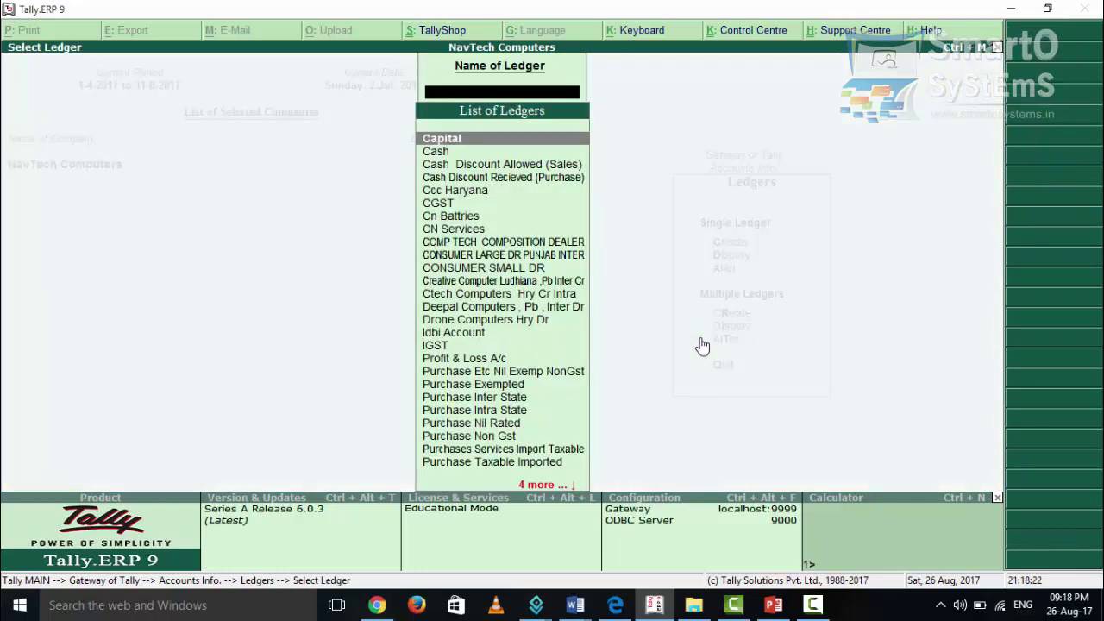
{"action": "key", "text": "Down"}
{"action": "key", "text": "Down"}
{"action": "key", "text": "Down"}
{"action": "key", "text": "Down"}
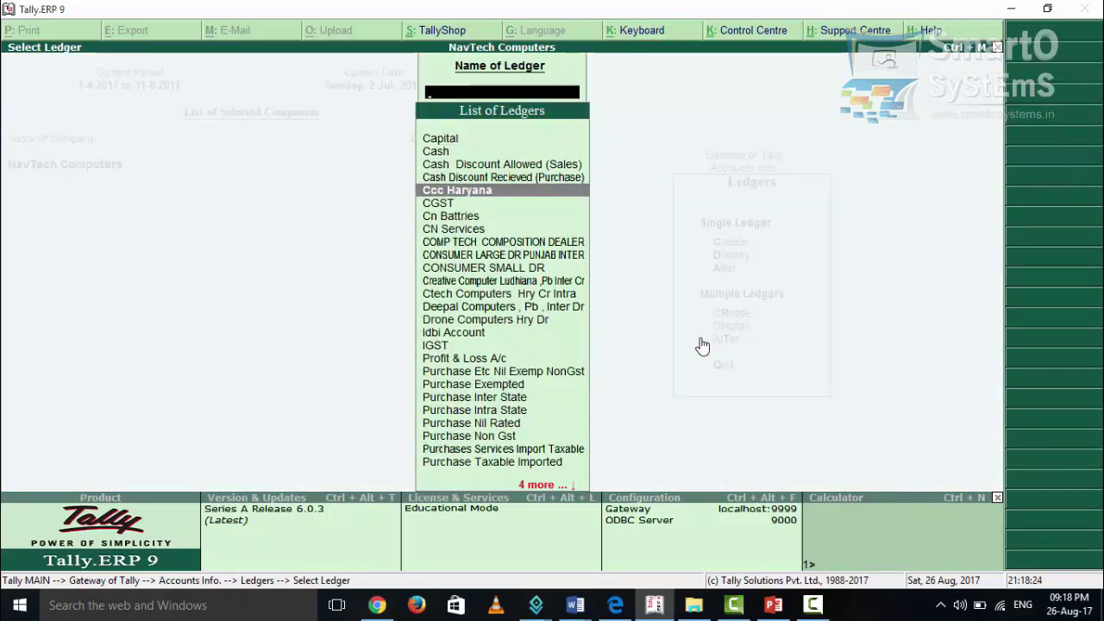
{"action": "key", "text": "Return"}
Step: Set the Set/alter GST details option to Yes for the Ccc Haryana ledger, keeping its other details
{"action": "key", "text": "Return"}
{"action": "key", "text": "Return"}
{"action": "key", "text": "Return"}
{"action": "key", "text": "Return"}
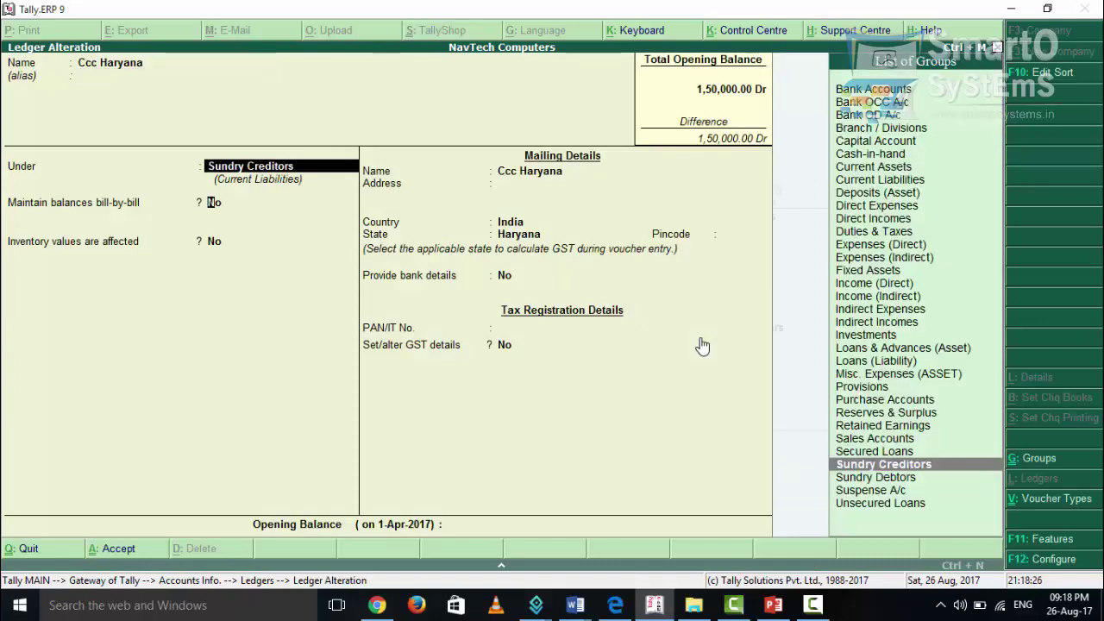
{"action": "key", "text": "Return"}
{"action": "key", "text": "Return"}
{"action": "key", "text": "Return"}
{"action": "key", "text": "Return"}
{"action": "key", "text": "Return"}
{"action": "key", "text": "Return"}
{"action": "key", "text": "Return"}
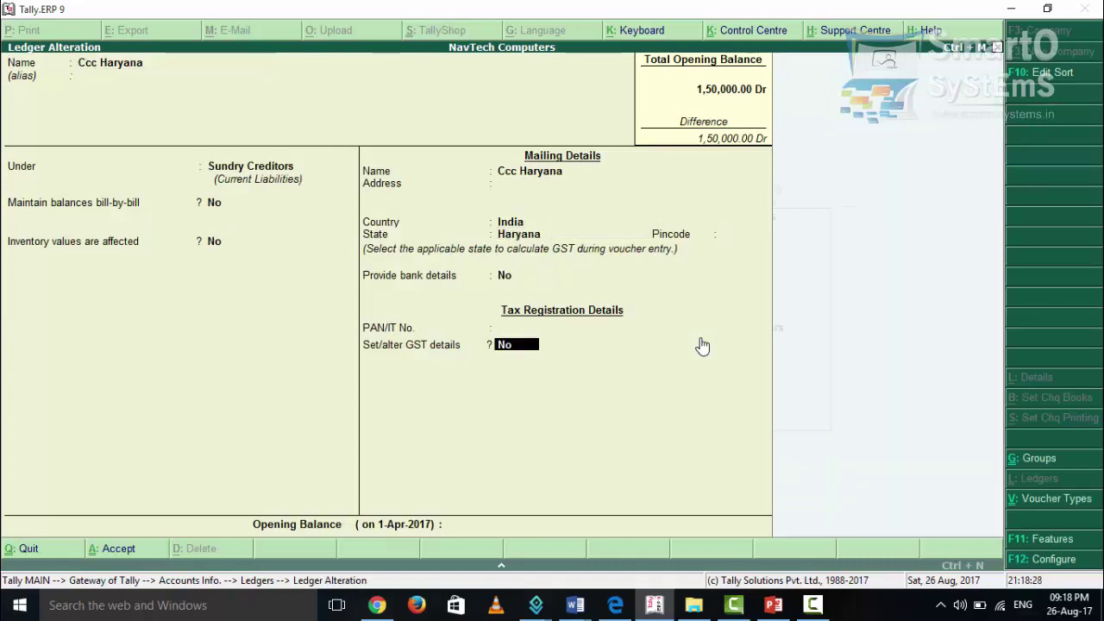
{"action": "type", "text": "y"}
{"action": "key", "text": "Return"}
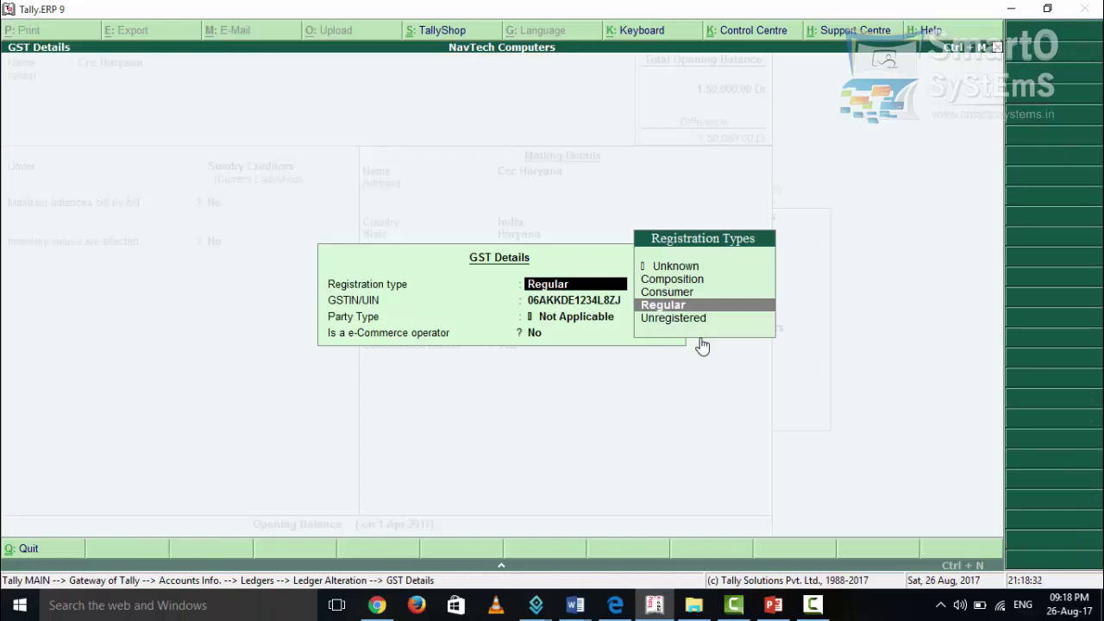
Step: Accept the GST details with registration type Regular and save the Ccc Haryana ledger
{"action": "key", "text": "Return"}
{"action": "key", "text": "Return"}
{"action": "key", "text": "Return"}
{"action": "key", "text": "Return"}
{"action": "key", "text": "Return"}
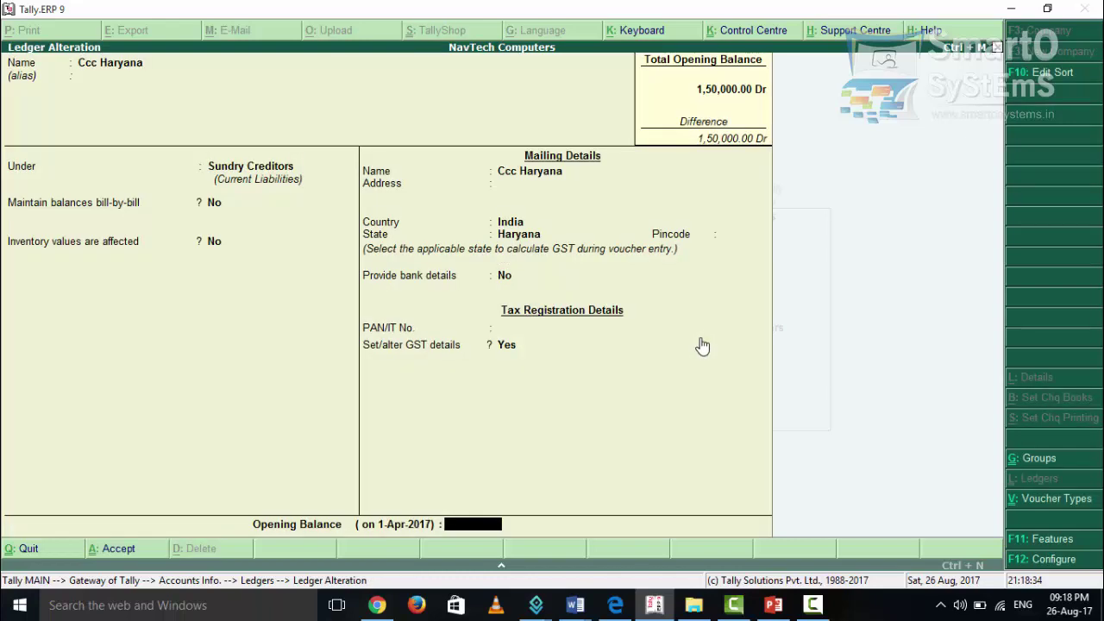
{"action": "key", "text": "Return"}
Step: Open the Purchase Non Gst ledger for alteration
{"action": "key", "text": "Down"}
{"action": "key", "text": "Down"}
{"action": "key", "text": "Down"}
{"action": "key", "text": "Down"}
{"action": "key", "text": "Down"}
{"action": "key", "text": "Down"}
{"action": "key", "text": "Down"}
{"action": "key", "text": "Down"}
{"action": "key", "text": "Down"}
{"action": "key", "text": "Down"}
{"action": "key", "text": "Down"}
{"action": "key", "text": "Down"}
{"action": "key", "text": "Down"}
{"action": "key", "text": "Down"}
{"action": "key", "text": "Down"}
{"action": "key", "text": "Down"}
{"action": "key", "text": "Down"}
{"action": "key", "text": "Down"}
{"action": "key", "text": "Down"}
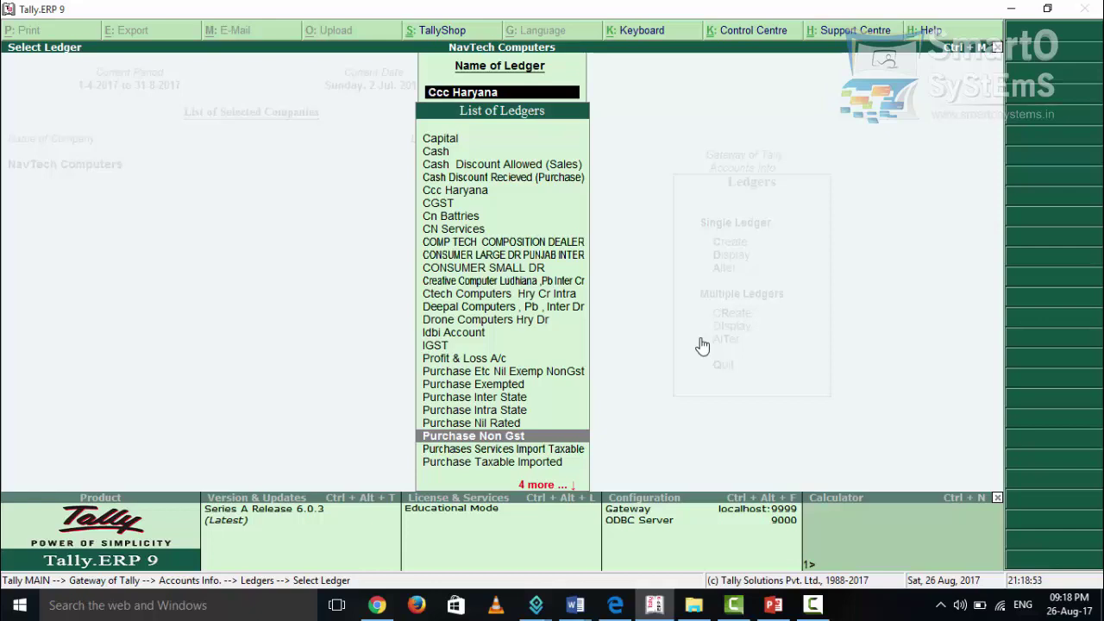
{"action": "key", "text": "Return"}
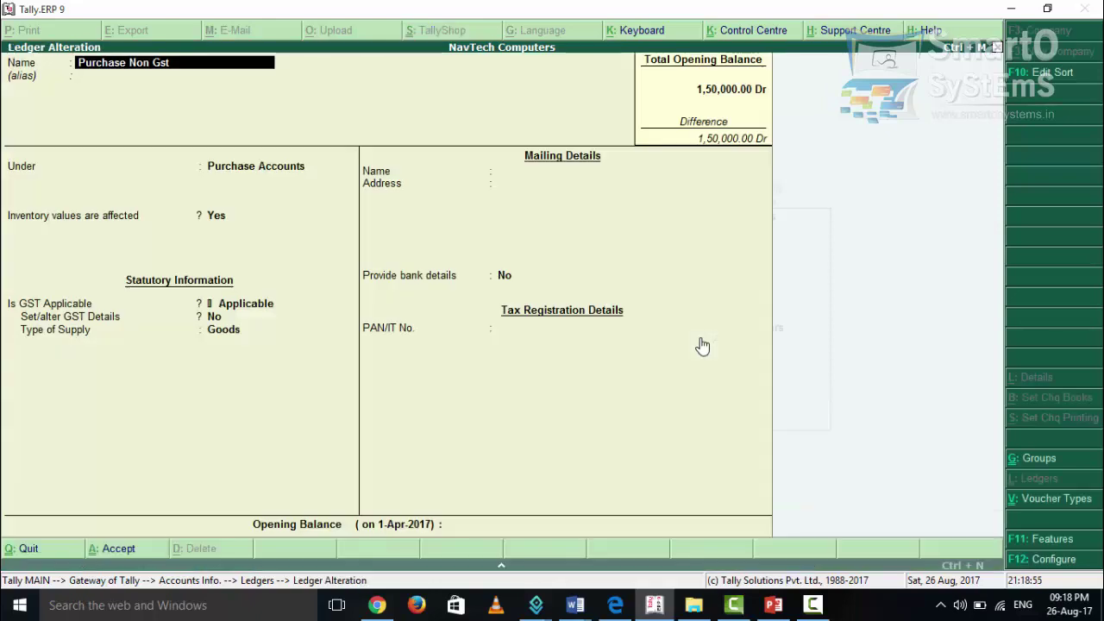
Step: Set the Set/alter GST Details option to Yes for the Purchase Non Gst ledger
{"action": "key", "text": "Return"}
{"action": "key", "text": "Return"}
{"action": "key", "text": "Return"}
{"action": "key", "text": "Return"}
{"action": "key", "text": "Return"}
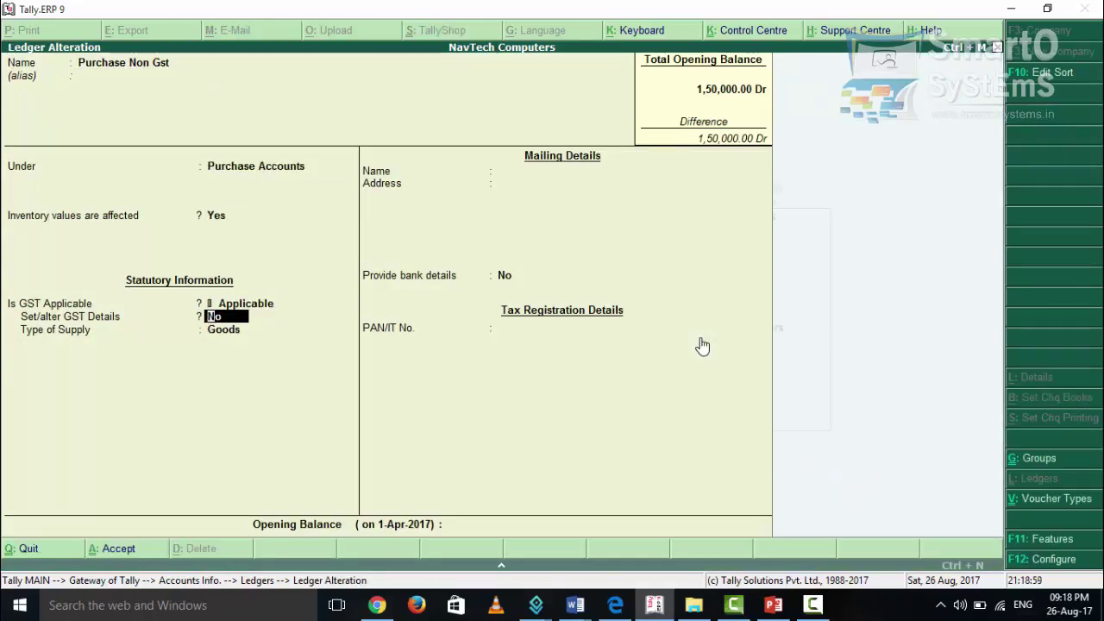
{"action": "key", "text": "y"}
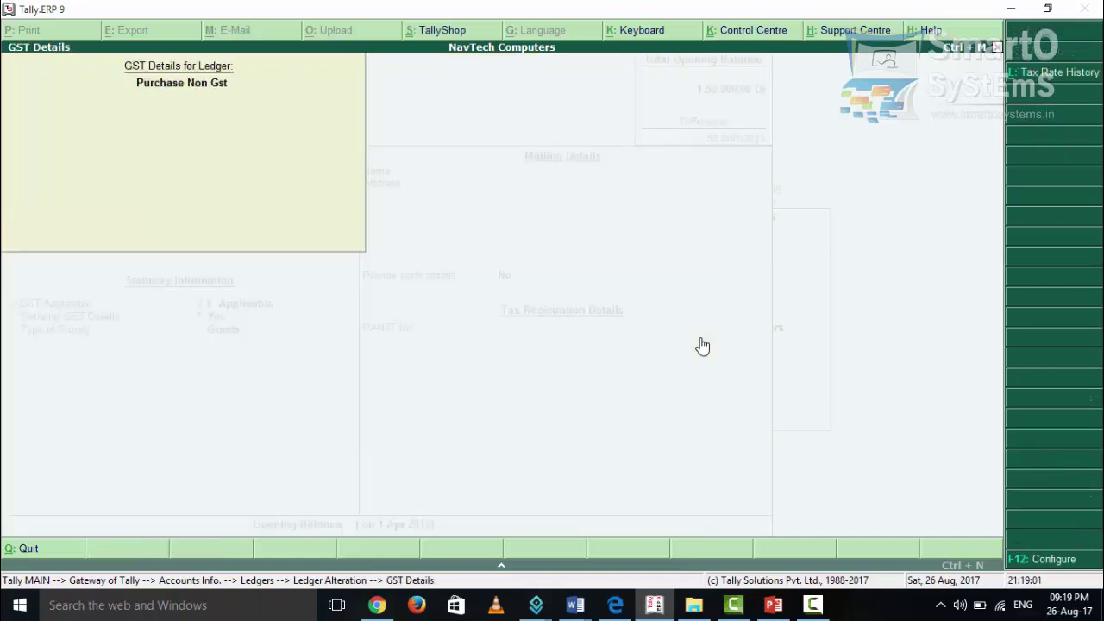
Step: Configure the GST details with Set type of goods and Show all GST tax types set to Yes
{"action": "left_click", "coordinate": [1067, 561]}
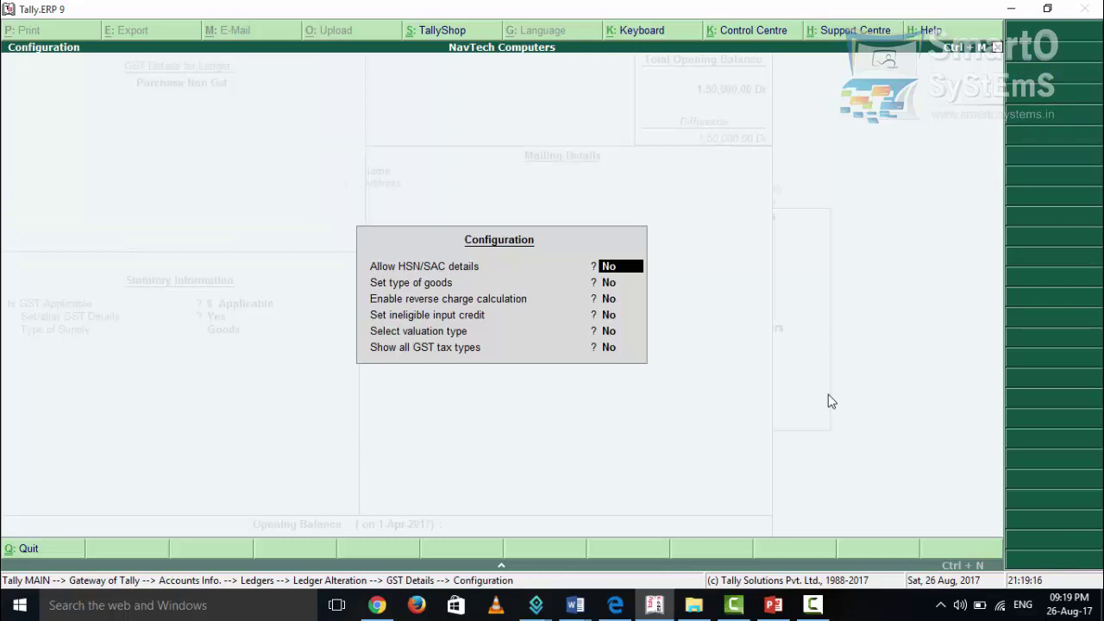
{"action": "key", "text": "Return"}
{"action": "type", "text": "y"}
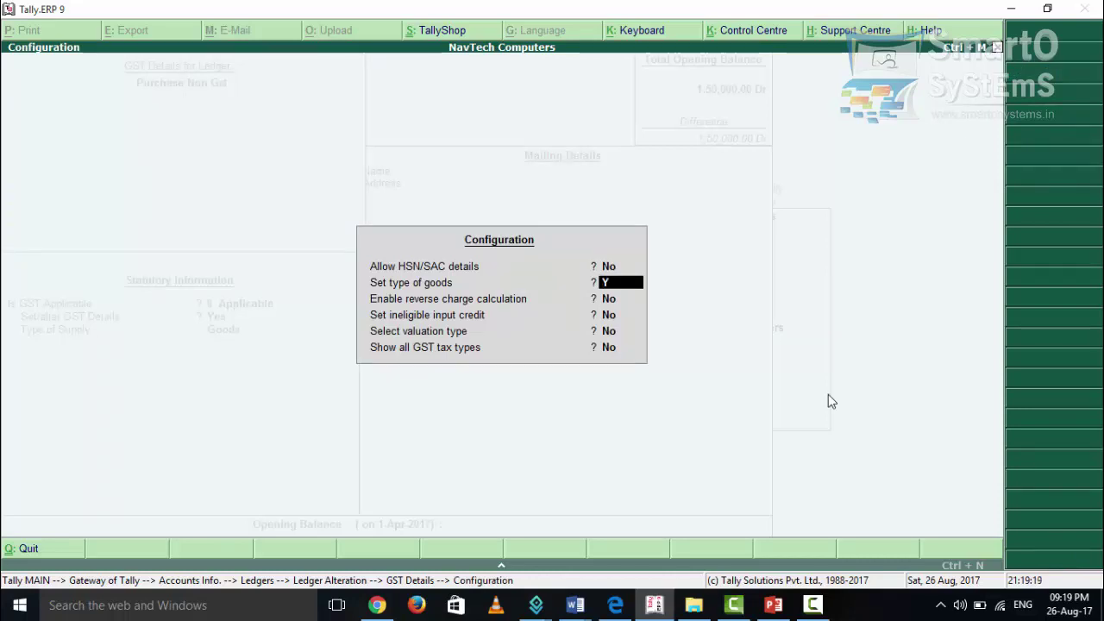
{"action": "key", "text": "Return"}
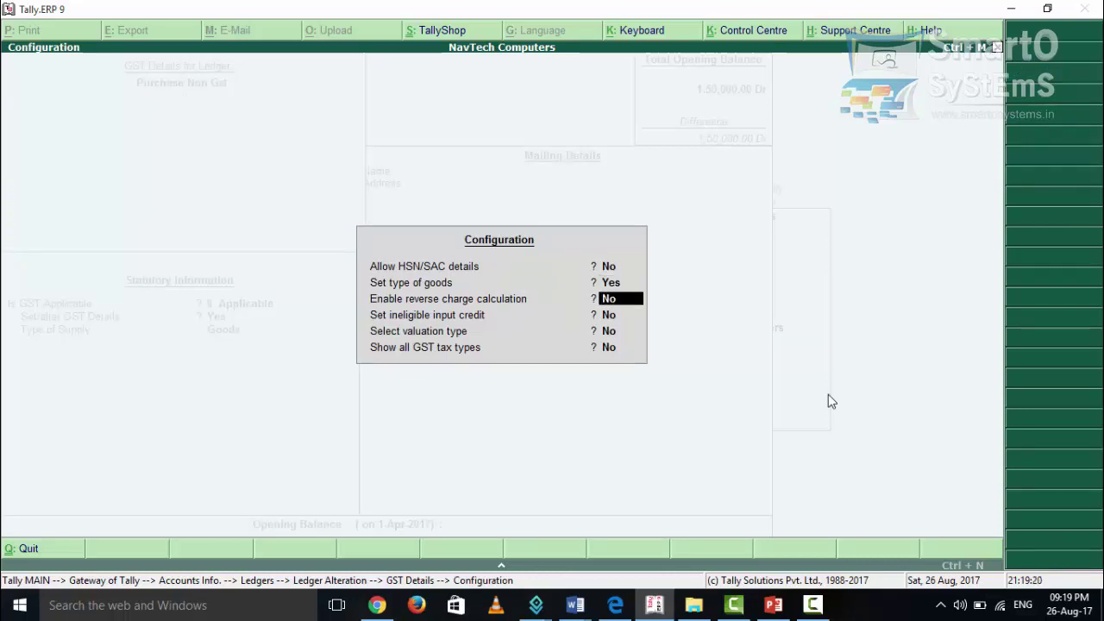
{"action": "key", "text": "Return"}
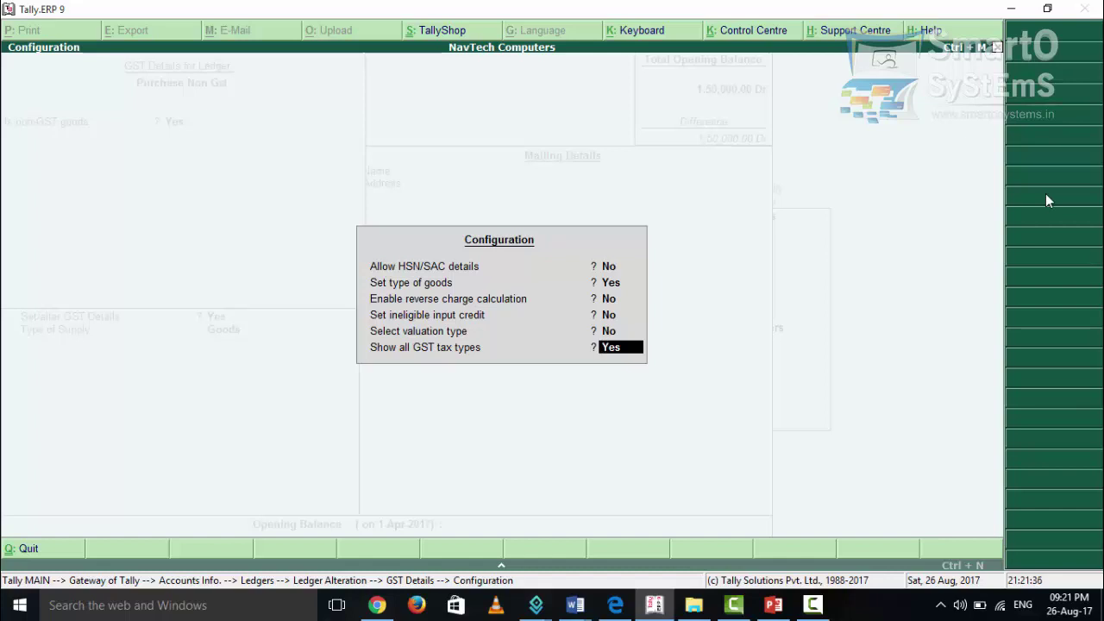
{"action": "key", "text": "Return"}
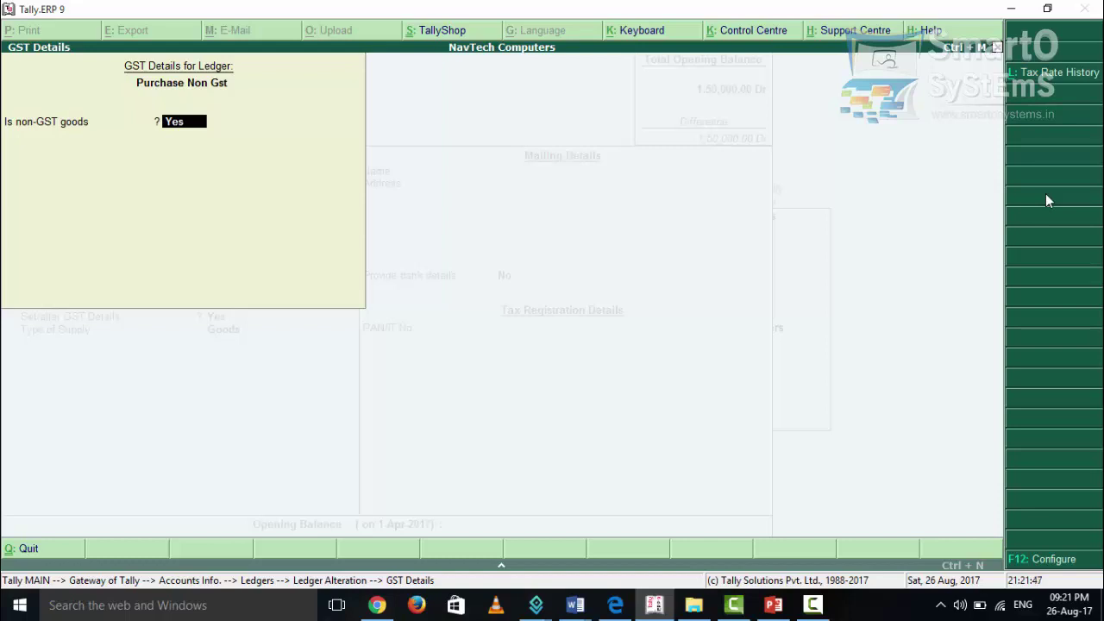
Step: Accept Is non-GST goods as Yes, save the Purchase Non Gst ledger and return to the Gateway of Tally
{"action": "key", "text": "Return"}
{"action": "key", "text": "Return"}
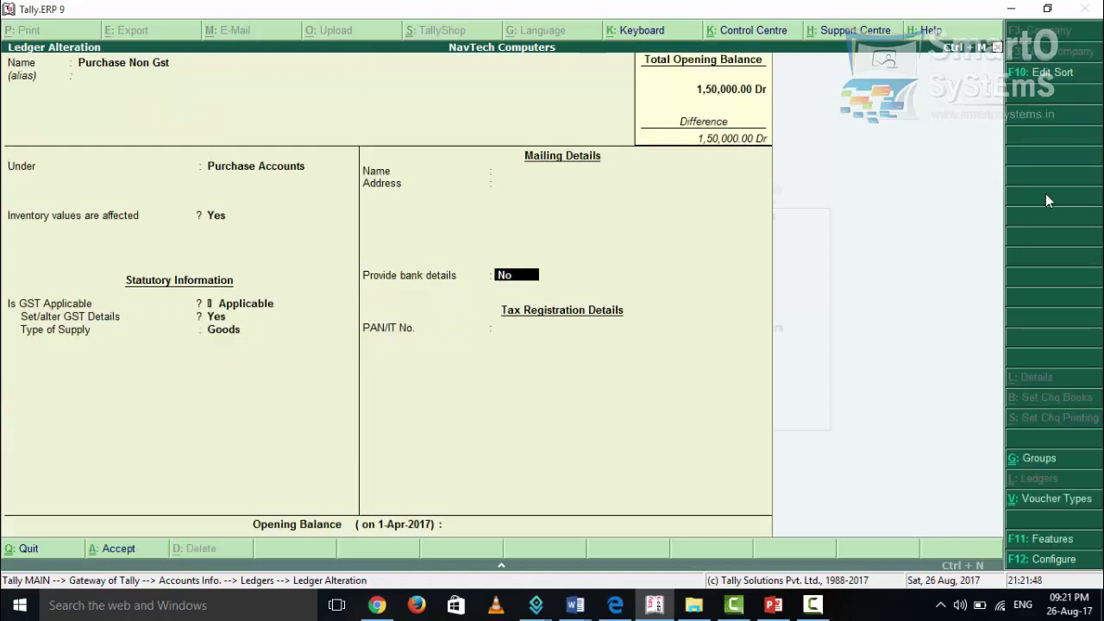
{"action": "key", "text": "Return"}
{"action": "key", "text": "Return"}
{"action": "key", "text": "Return"}
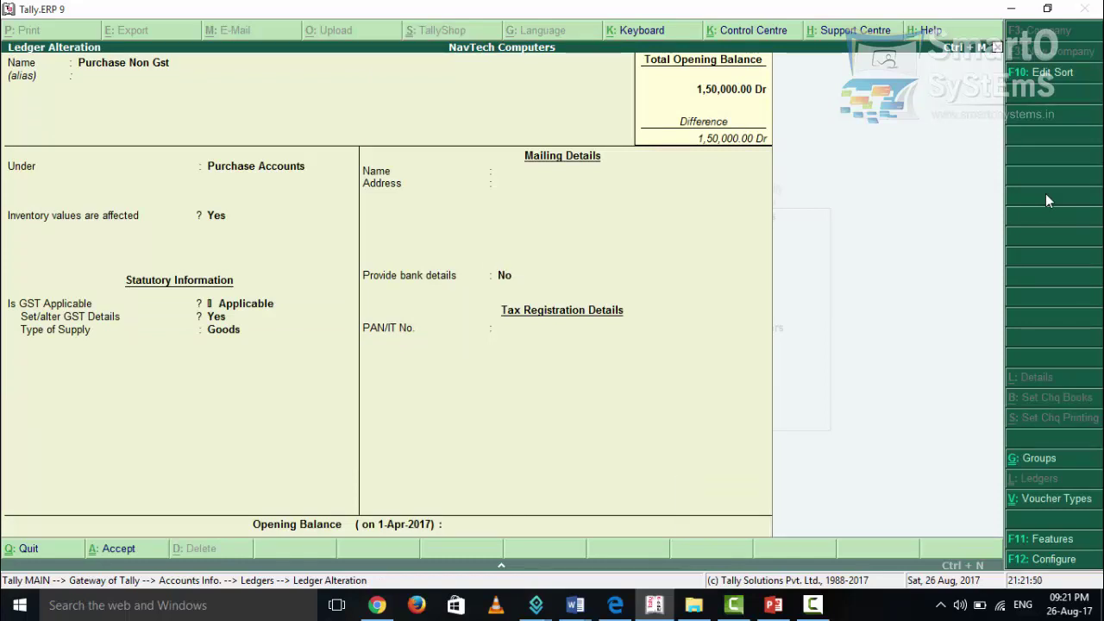
{"action": "key", "text": "Escape"}
{"action": "key", "text": "Escape"}
{"action": "key", "text": "Escape"}
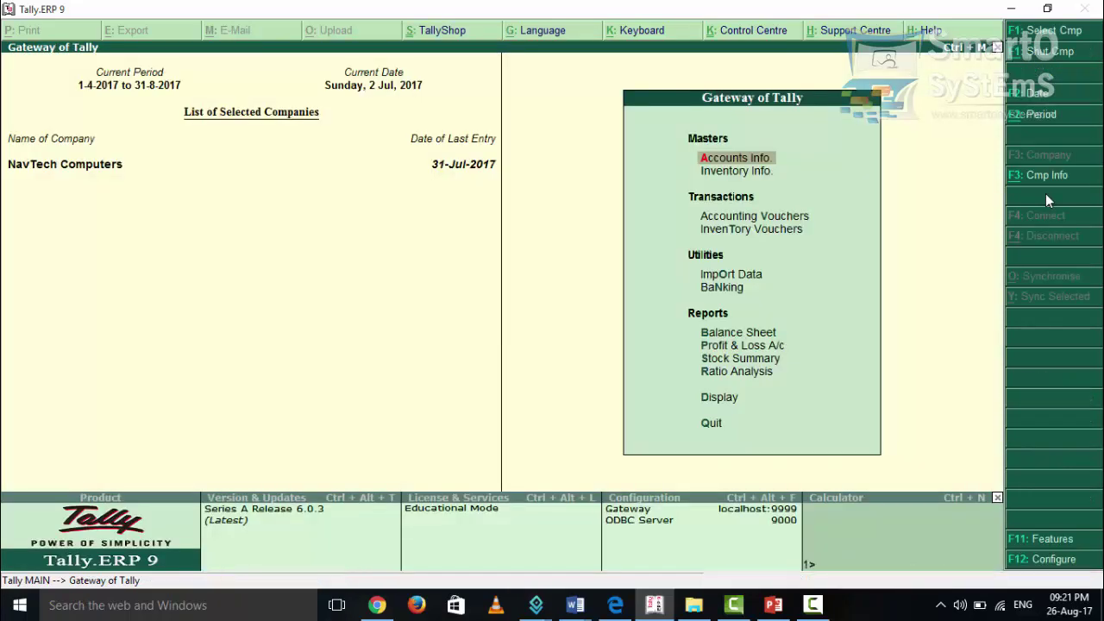
Step: Open the stock item Item Non Gst for alteration from the inventory masters
{"action": "key", "text": "Down"}
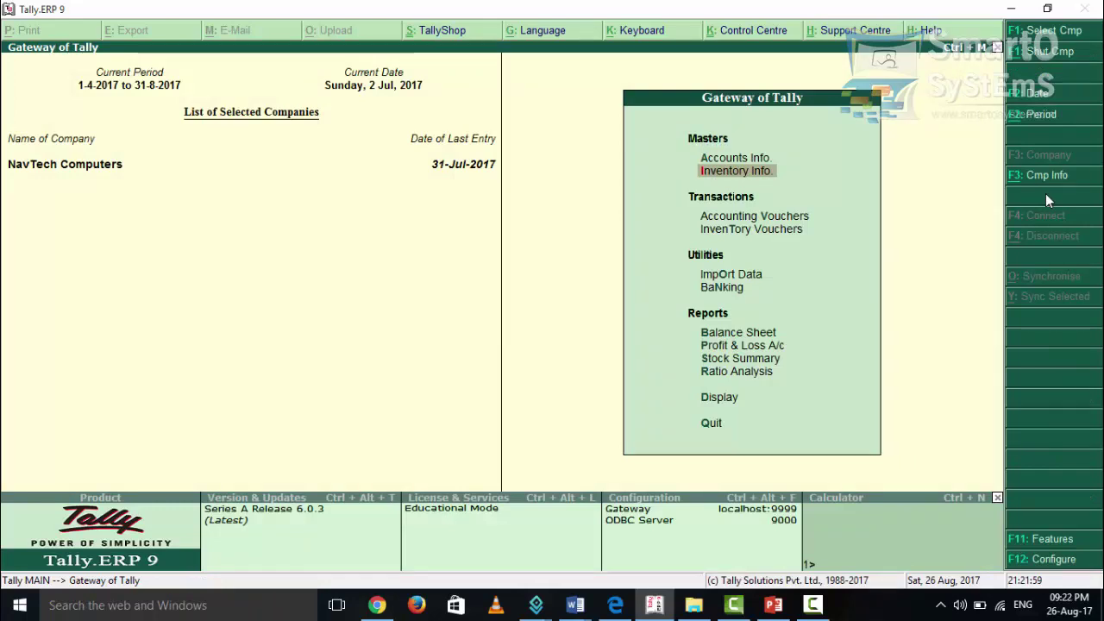
{"action": "key", "text": "Return"}
{"action": "key", "text": "Down"}
{"action": "key", "text": "Return"}
{"action": "key", "text": "Down"}
{"action": "key", "text": "Down"}
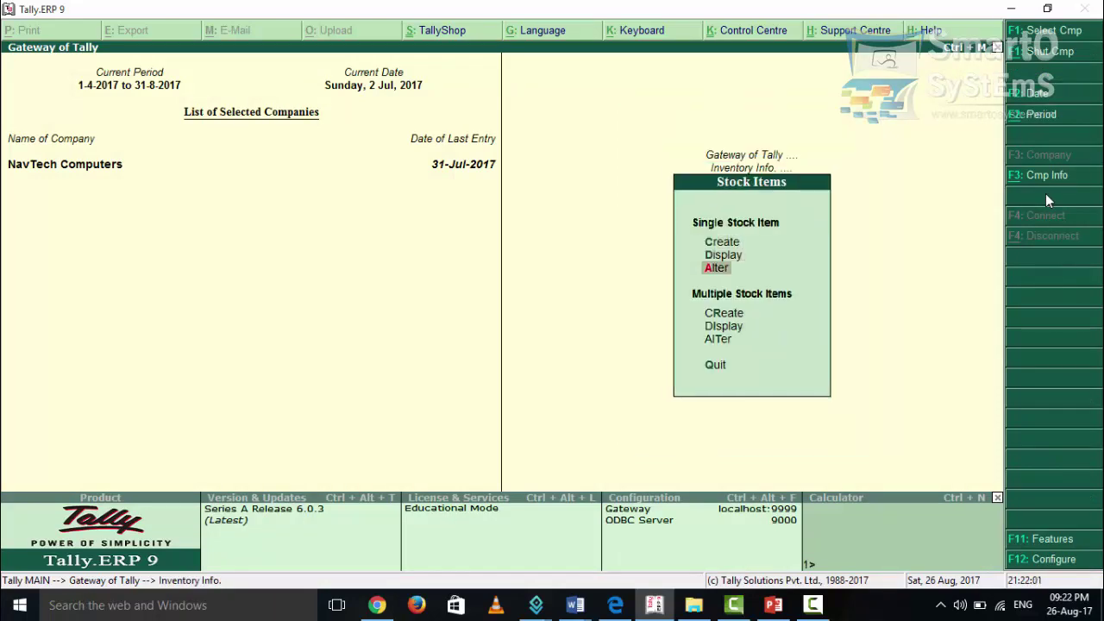
{"action": "key", "text": "Return"}
{"action": "key", "text": "Down"}
{"action": "key", "text": "Down"}
{"action": "key", "text": "Down"}
{"action": "key", "text": "Down"}
{"action": "key", "text": "Down"}
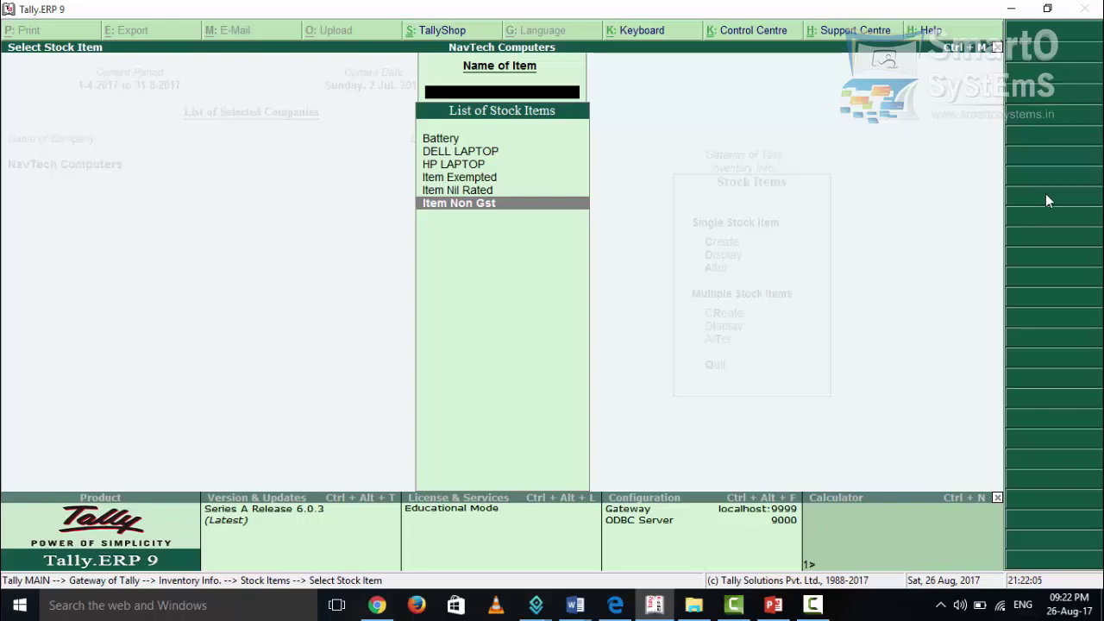
{"action": "key", "text": "Return"}
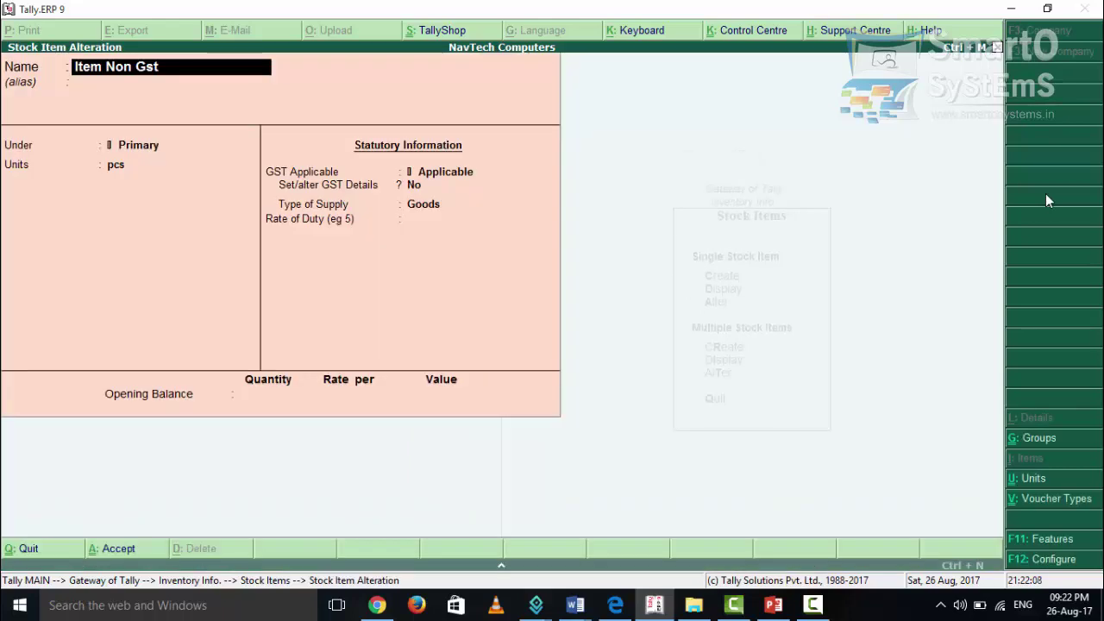
Step: Set the stock item's Set/alter GST Details option to Yes and accept Is non-GST goods as Yes
{"action": "key", "text": "Return"}
{"action": "key", "text": "Return"}
{"action": "key", "text": "Return"}
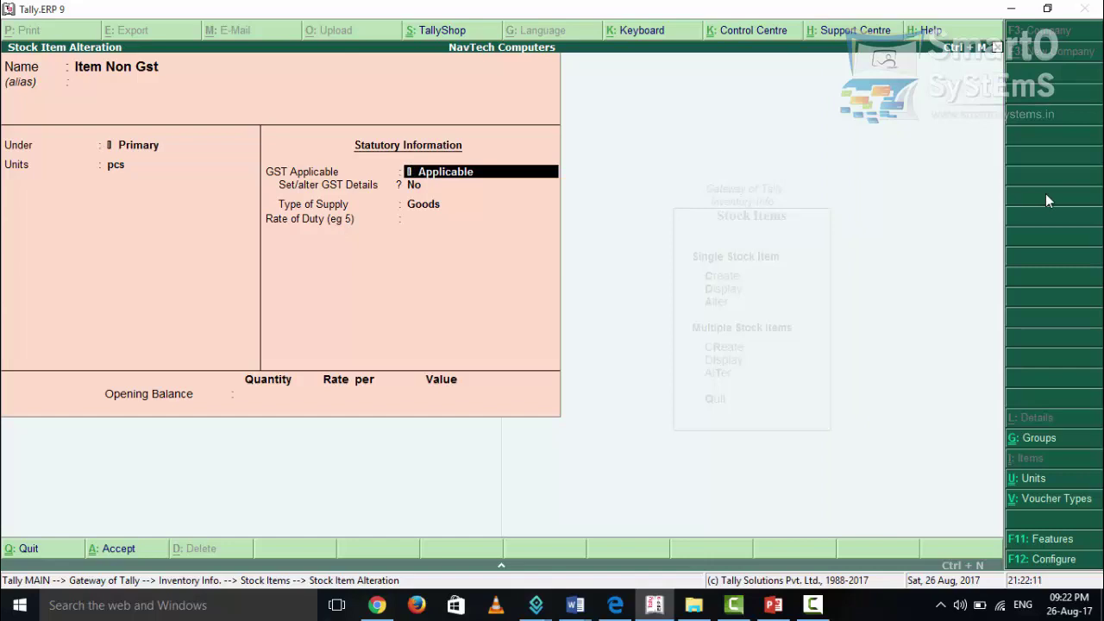
{"action": "key", "text": "Return"}
{"action": "type", "text": "y"}
{"action": "key", "text": "Return"}
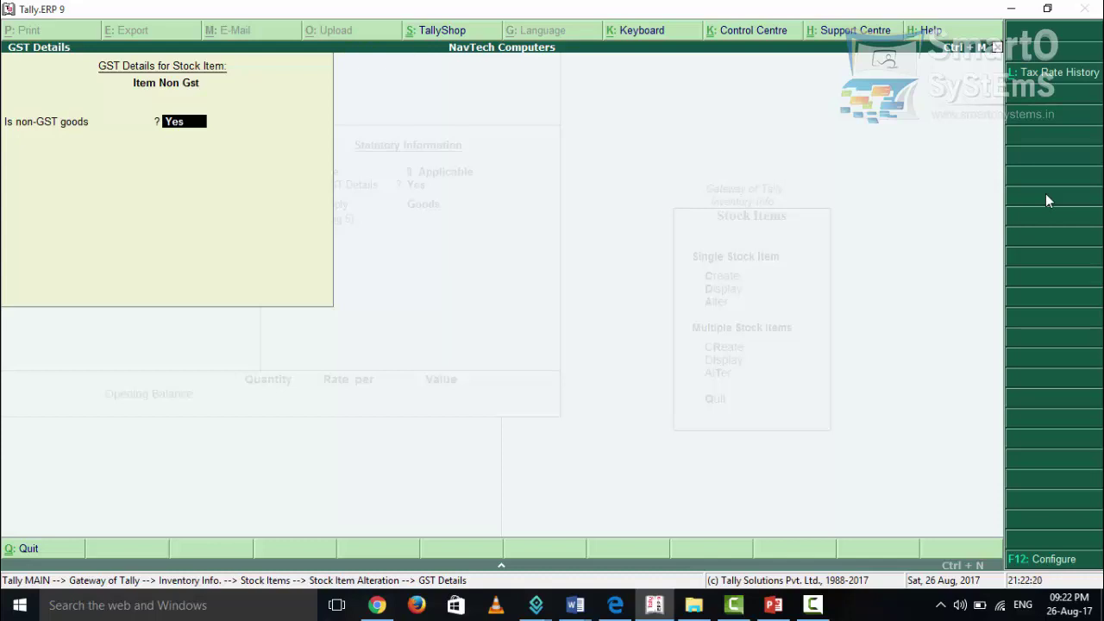
{"action": "key", "text": "Return"}
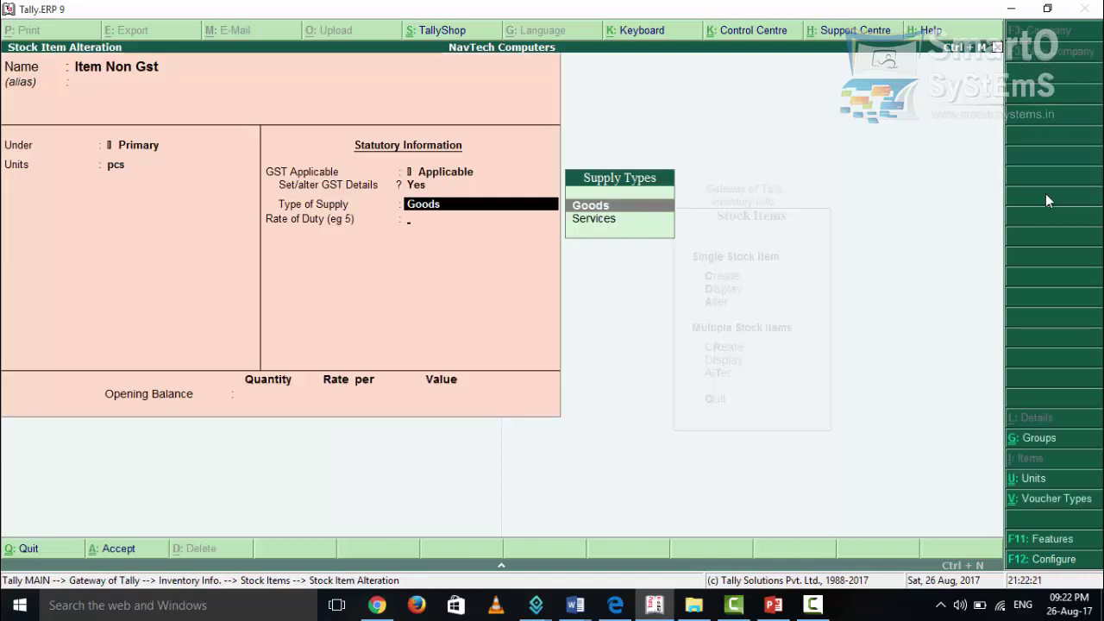
Step: Save Item Non Gst with Goods as the type of supply and return to the Gateway of Tally
{"action": "key", "text": "Return"}
{"action": "key", "text": "Return"}
{"action": "key", "text": "Return"}
{"action": "key", "text": "Return"}
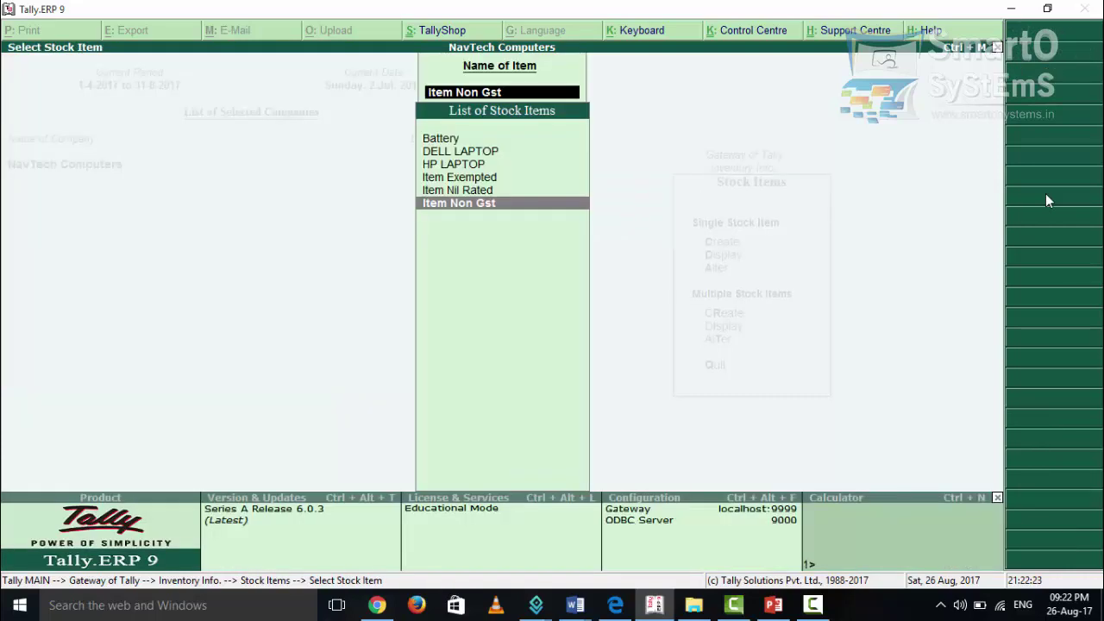
{"action": "key", "text": "Escape"}
{"action": "key", "text": "Escape"}
{"action": "key", "text": "Escape"}
{"action": "key", "text": "Escape"}
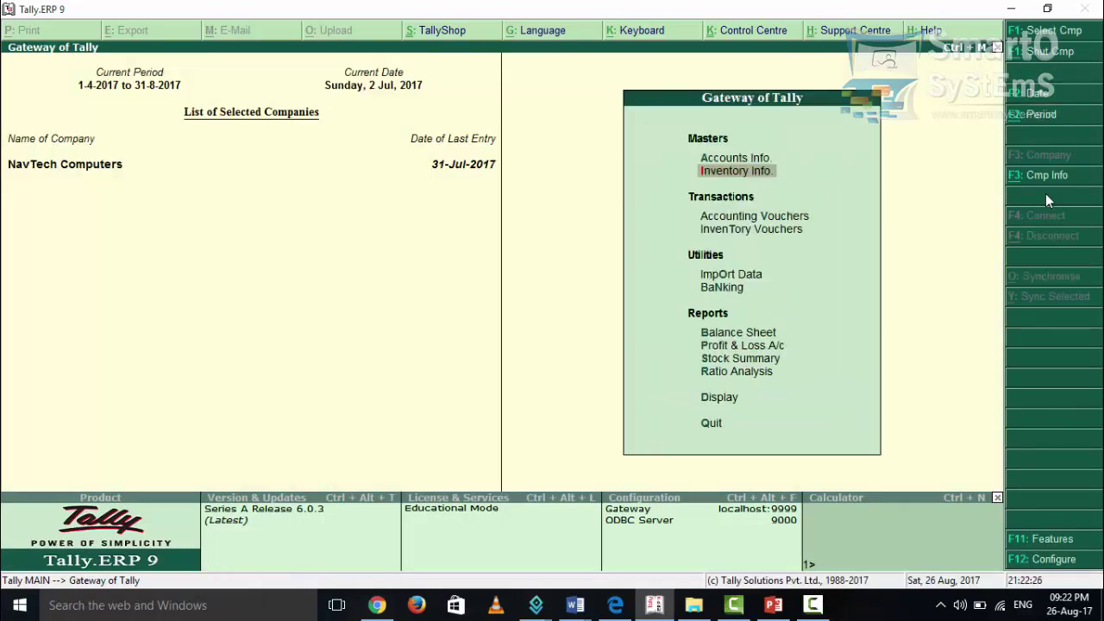
Step: Open the Day Book report
{"action": "key", "text": "Up"}
{"action": "key", "text": "Up"}
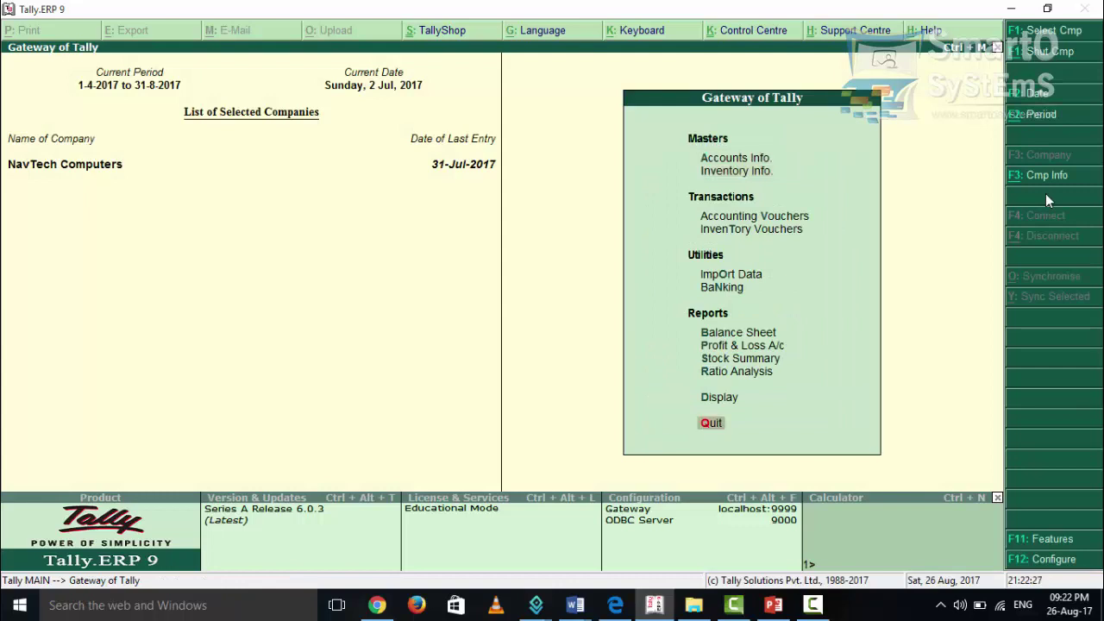
{"action": "key", "text": "Up"}
{"action": "key", "text": "Return"}
{"action": "key", "text": "Down"}
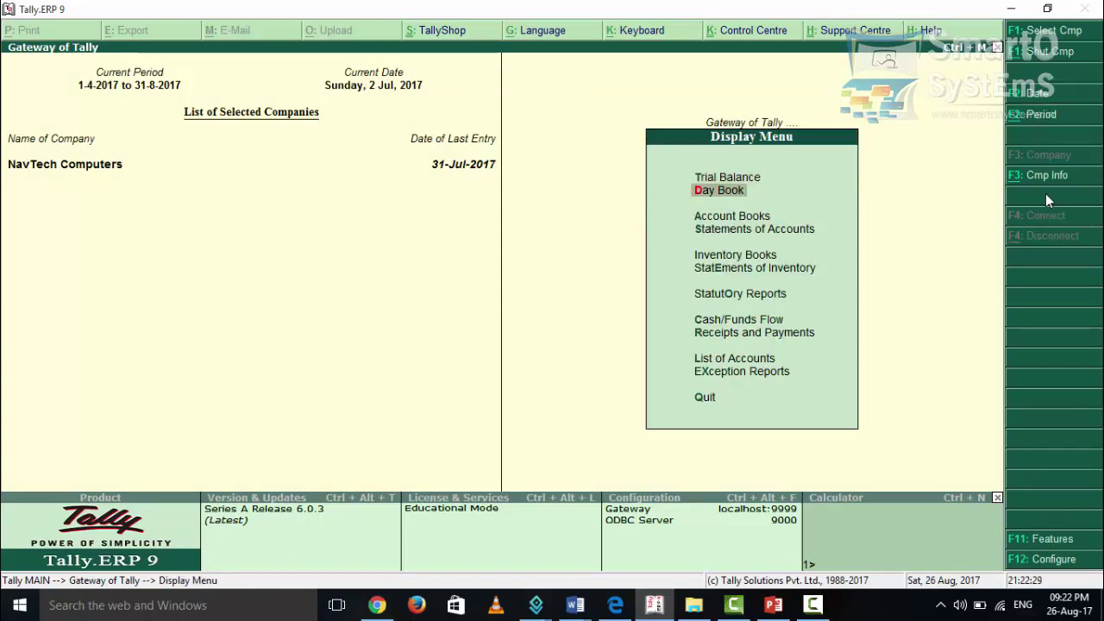
{"action": "key", "text": "Return"}
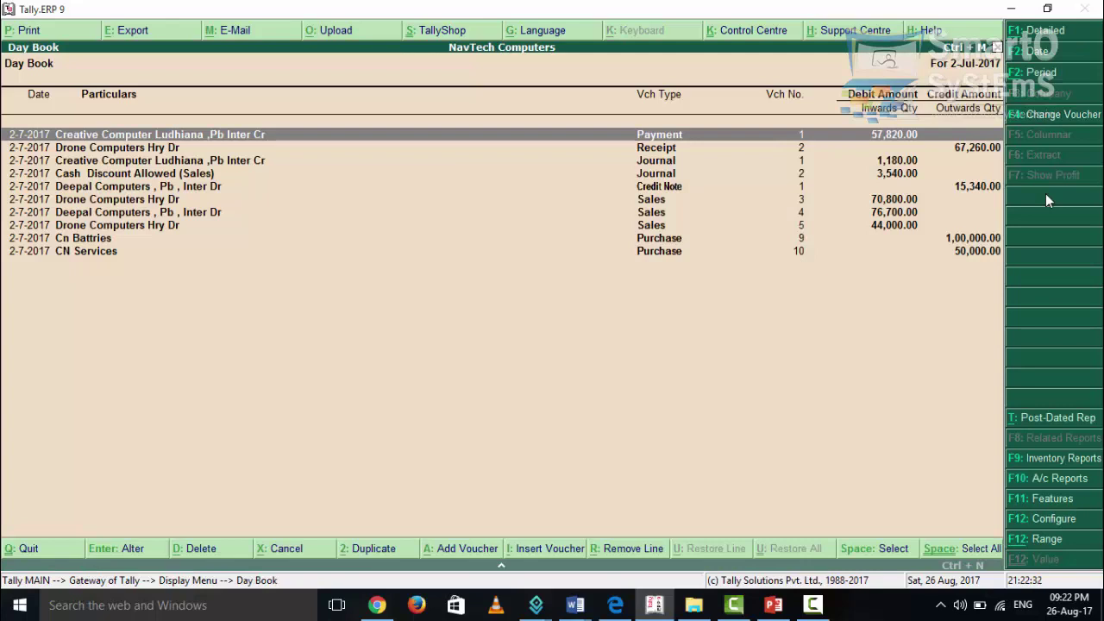
Step: Set the Day Book period from 1-4-2017 to 31-7-2017
{"action": "key", "text": "alt+F2"}
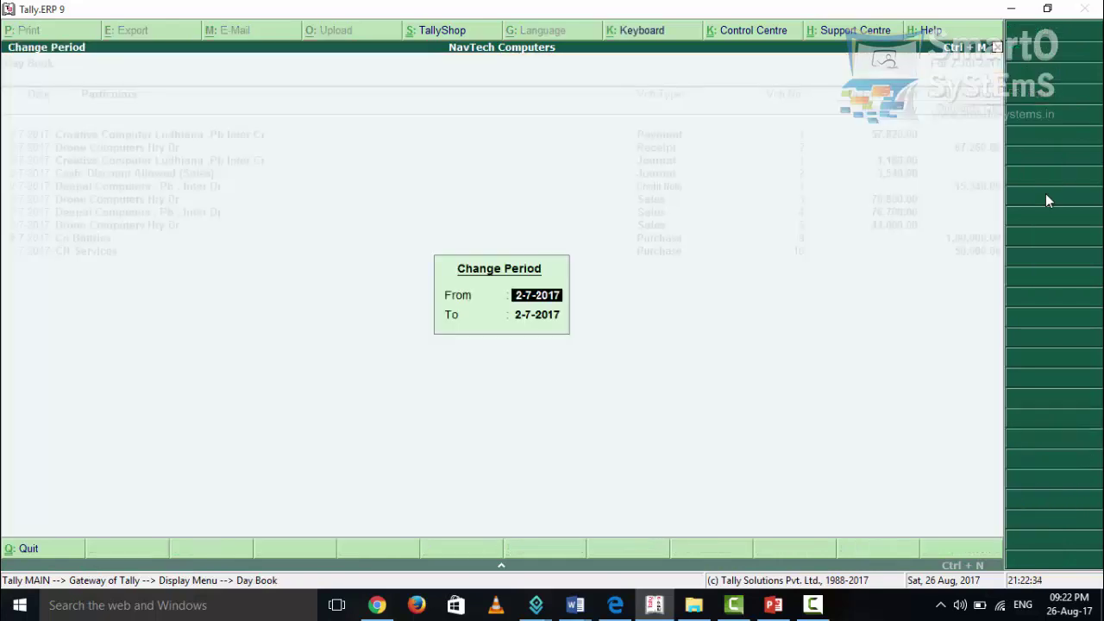
{"action": "type", "text": "1-4"}
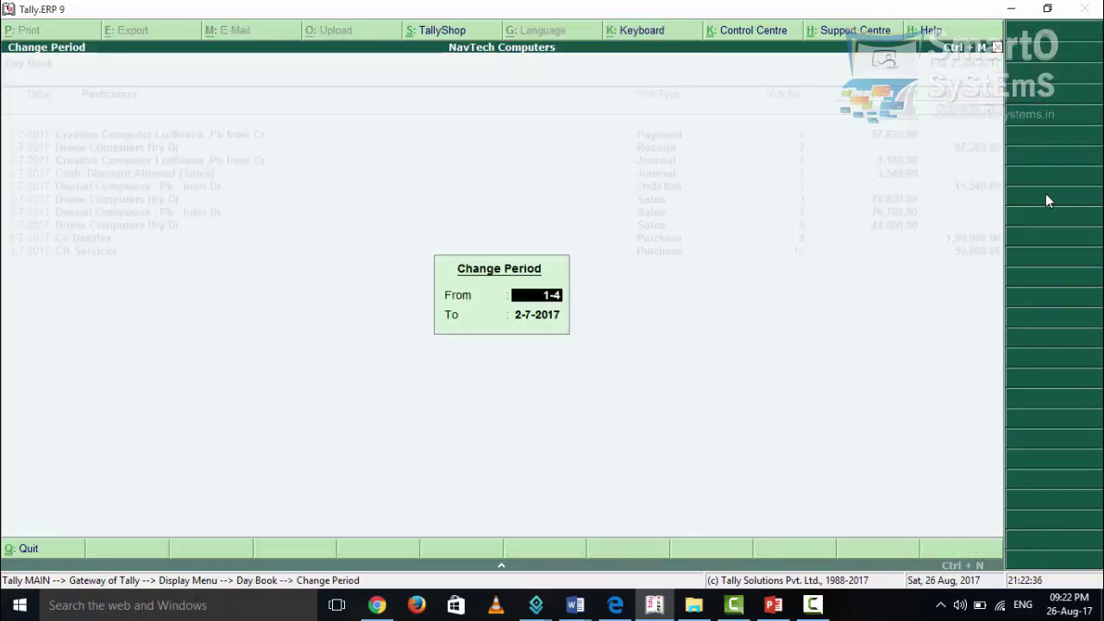
{"action": "key", "text": "Return"}
{"action": "type", "text": "31-7"}
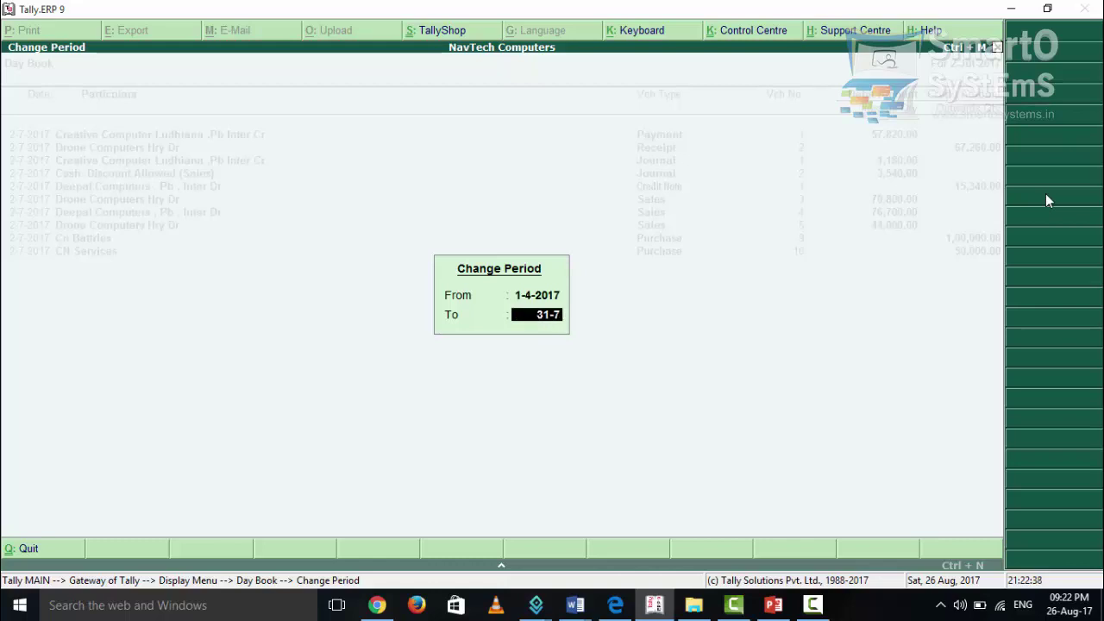
{"action": "key", "text": "Return"}
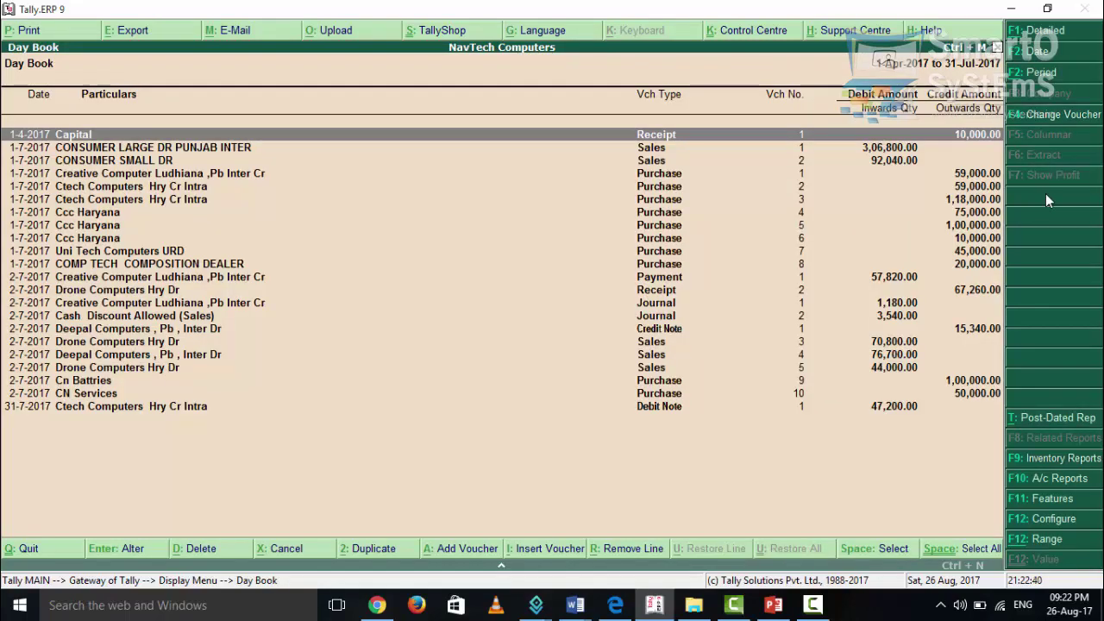
Step: Open Ccc Haryana purchase voucher No. 5 from the Day Book to review it, and return to the Day Book
{"action": "key", "text": "Down"}
{"action": "key", "text": "Down"}
{"action": "key", "text": "Down"}
{"action": "key", "text": "Down"}
{"action": "key", "text": "Down"}
{"action": "key", "text": "Down"}
{"action": "key", "text": "Down"}
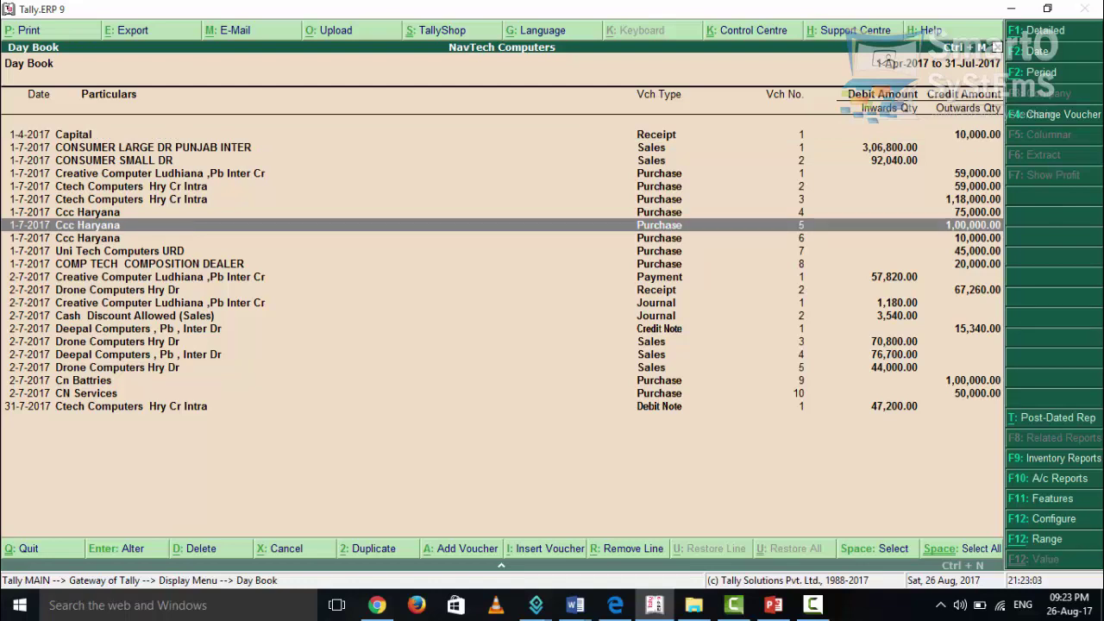
{"action": "key", "text": "Return"}
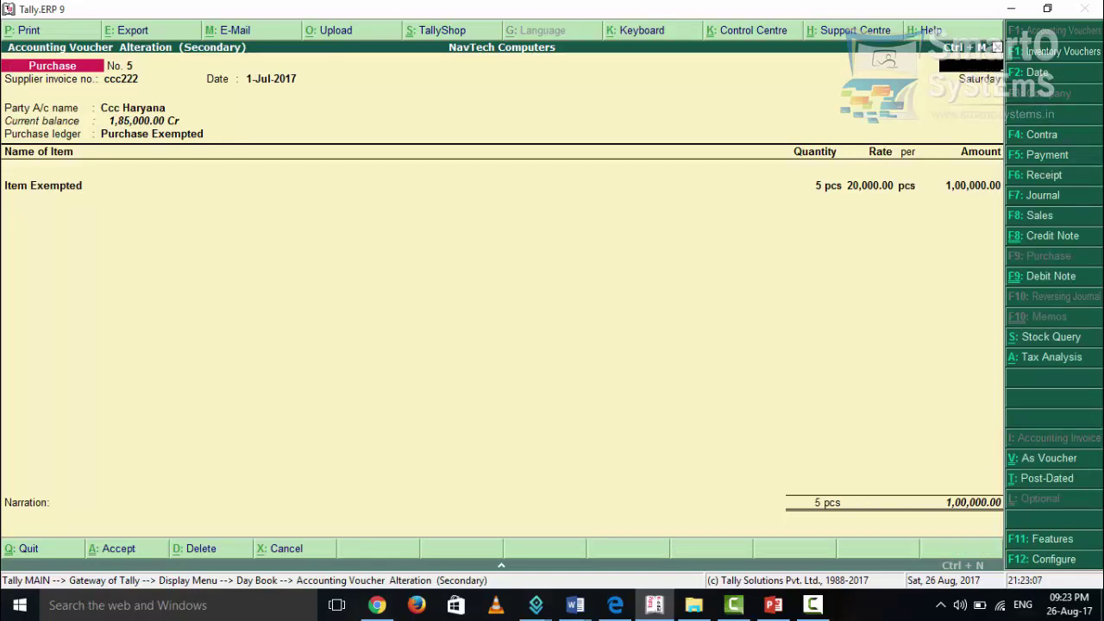
{"action": "key", "text": "Escape"}
{"action": "key", "text": "y"}
Step: Review the party, purchase ledger and item in Ccc Haryana purchase voucher No. 6, and return to the Day Book
{"action": "key", "text": "Down"}
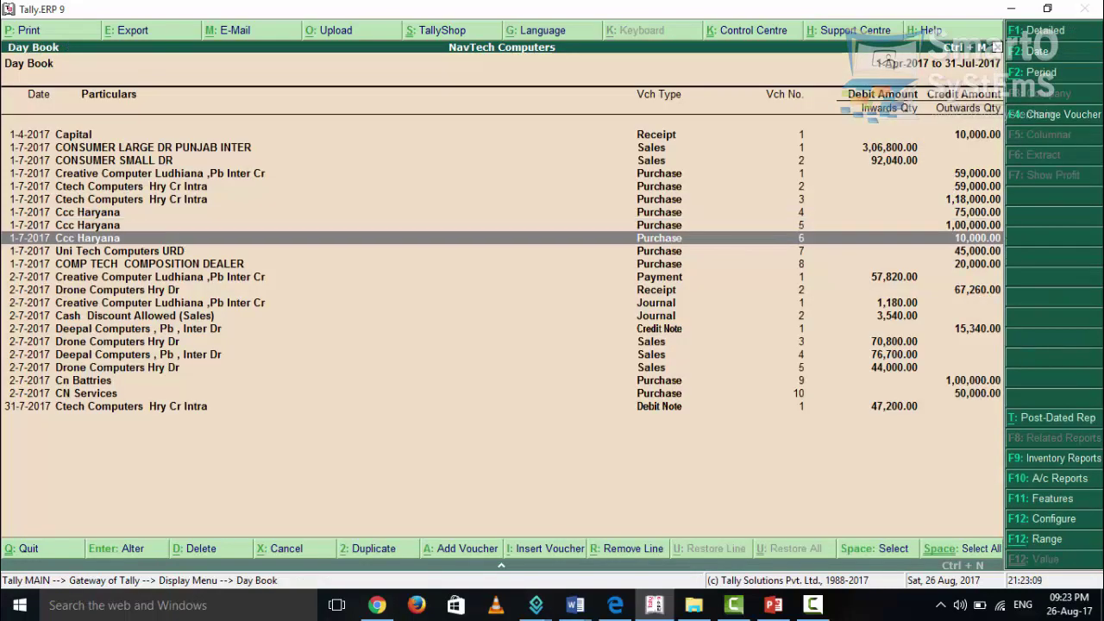
{"action": "key", "text": "Return"}
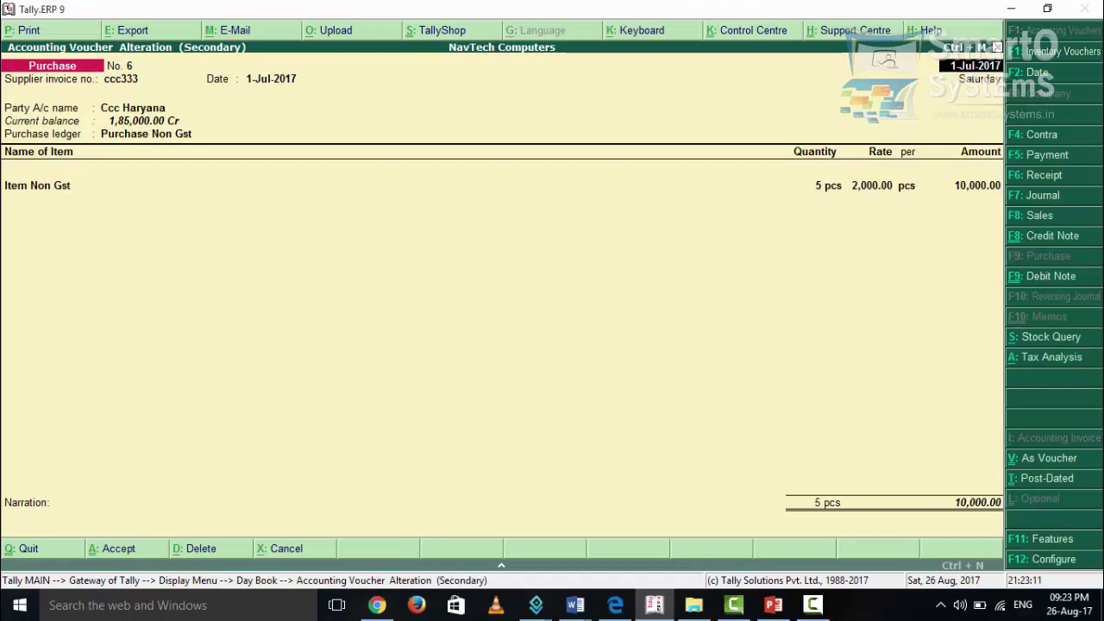
{"action": "key", "text": "Escape"}
{"action": "key", "text": "y"}
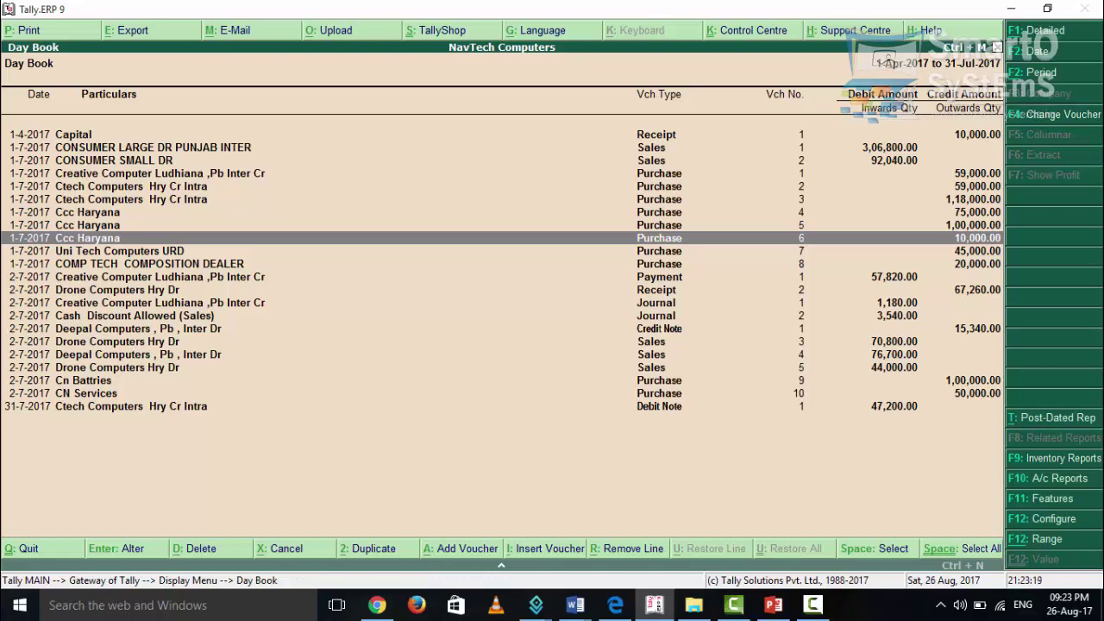
Step: Reopen purchase voucher No. 6 and accept its supplier invoice number, date, party Ccc Haryana and party details
{"action": "key", "text": "Return"}
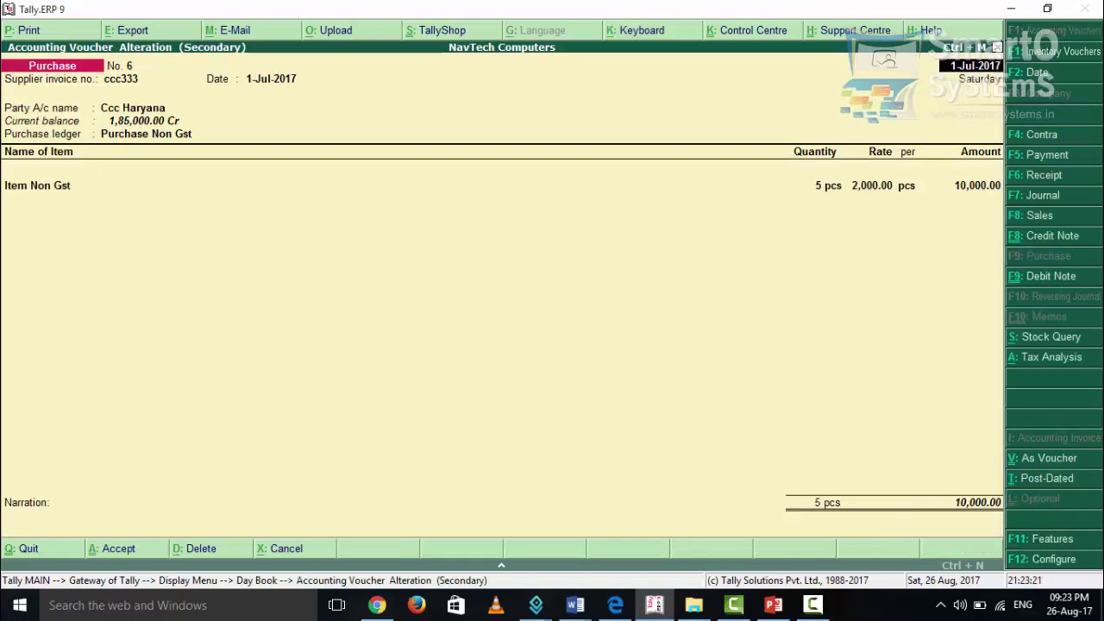
{"action": "key", "text": "Return"}
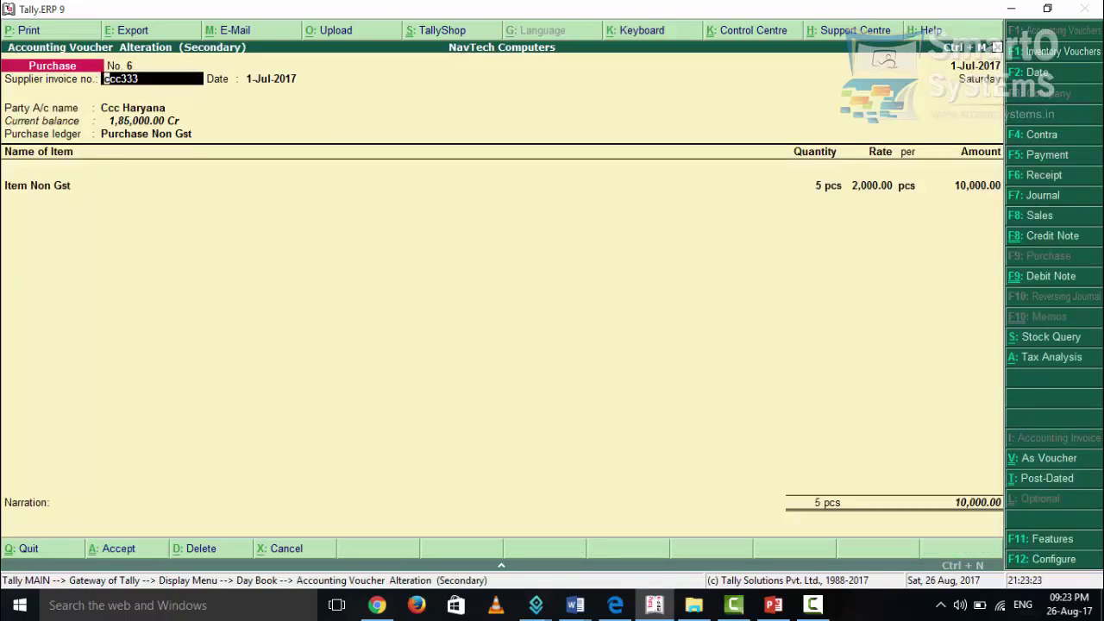
{"action": "key", "text": "Return"}
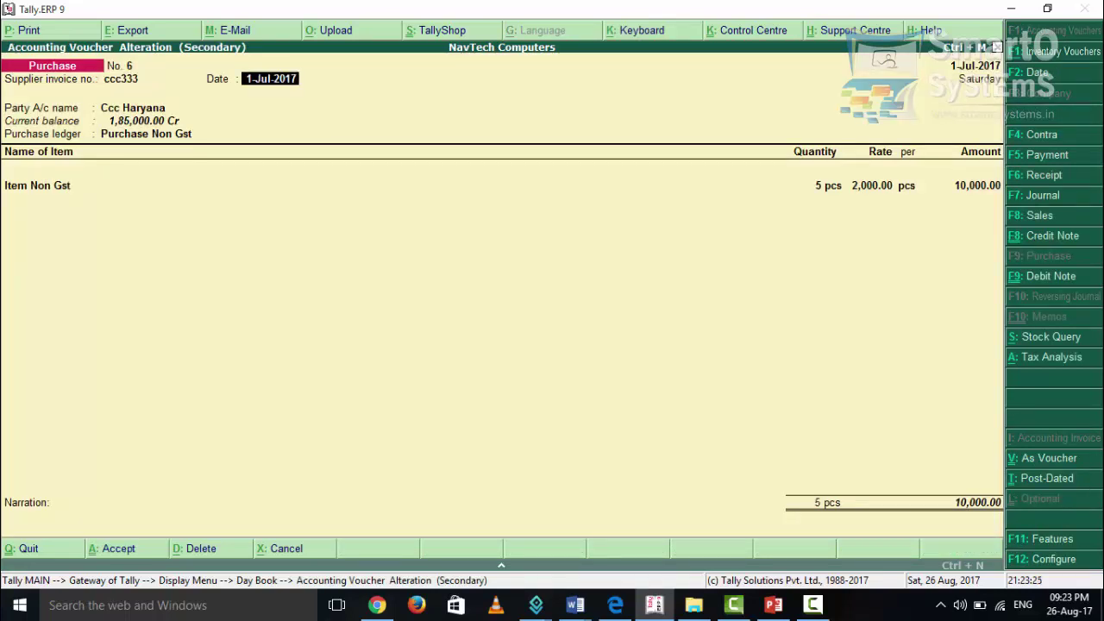
{"action": "key", "text": "Return"}
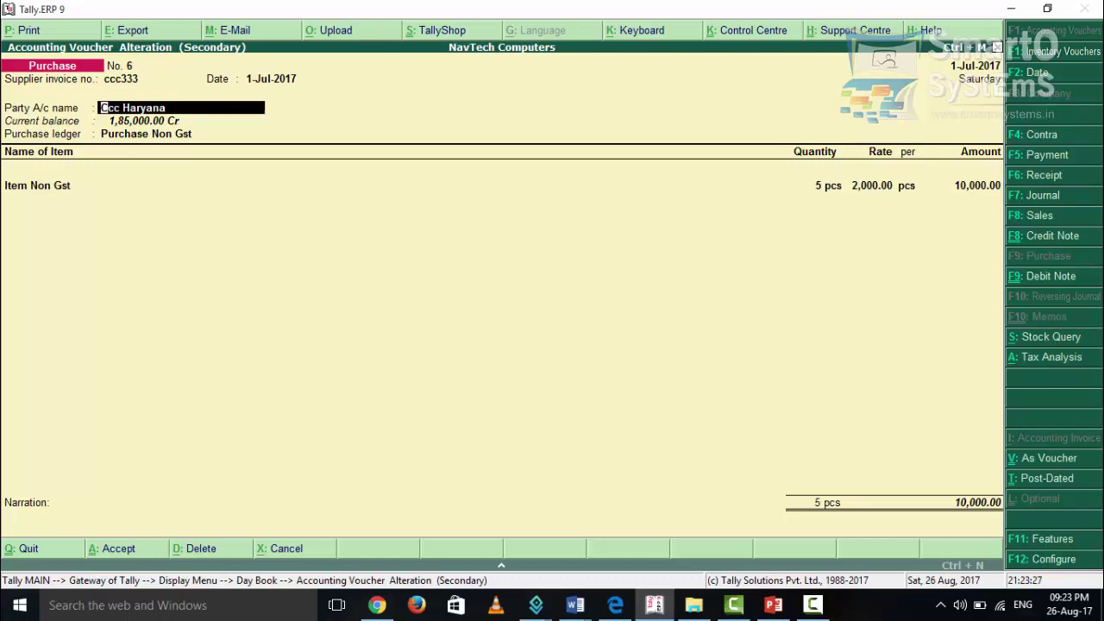
{"action": "key", "text": "Return"}
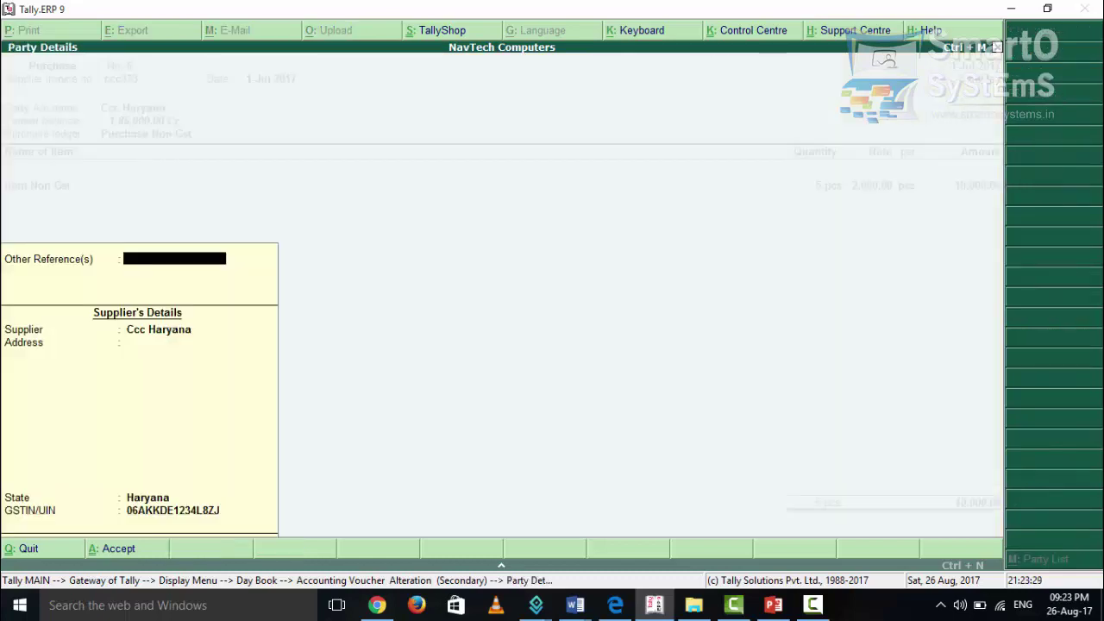
{"action": "key", "text": "Return"}
{"action": "key", "text": "Return"}
{"action": "key", "text": "Return"}
{"action": "key", "text": "Return"}
{"action": "key", "text": "Return"}
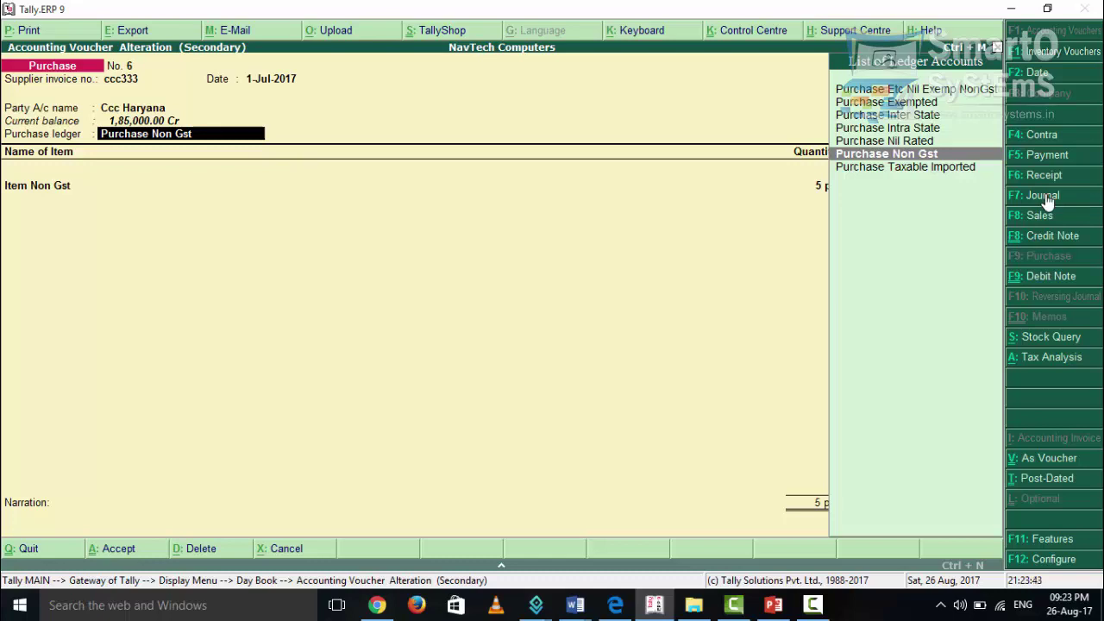
Step: Keep Purchase Non Gst and Item Non Gst with 5 pcs at 2,000.00, and accept the purchase voucher
{"action": "key", "text": "Return"}
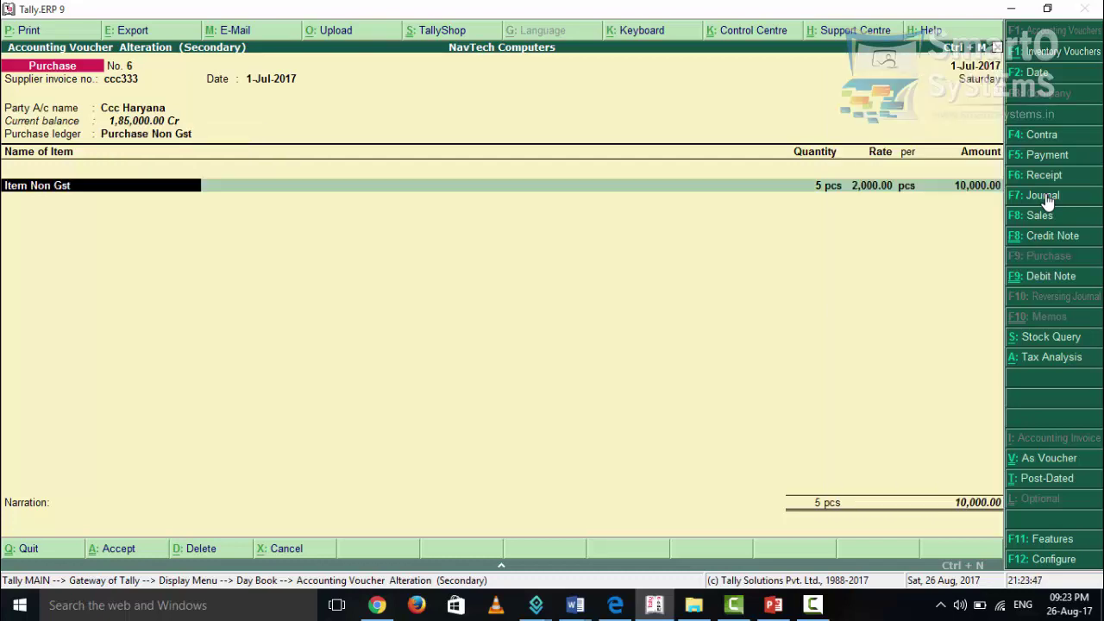
{"action": "key", "text": "Return"}
{"action": "key", "text": "Return"}
{"action": "key", "text": "Return"}
{"action": "key", "text": "Return"}
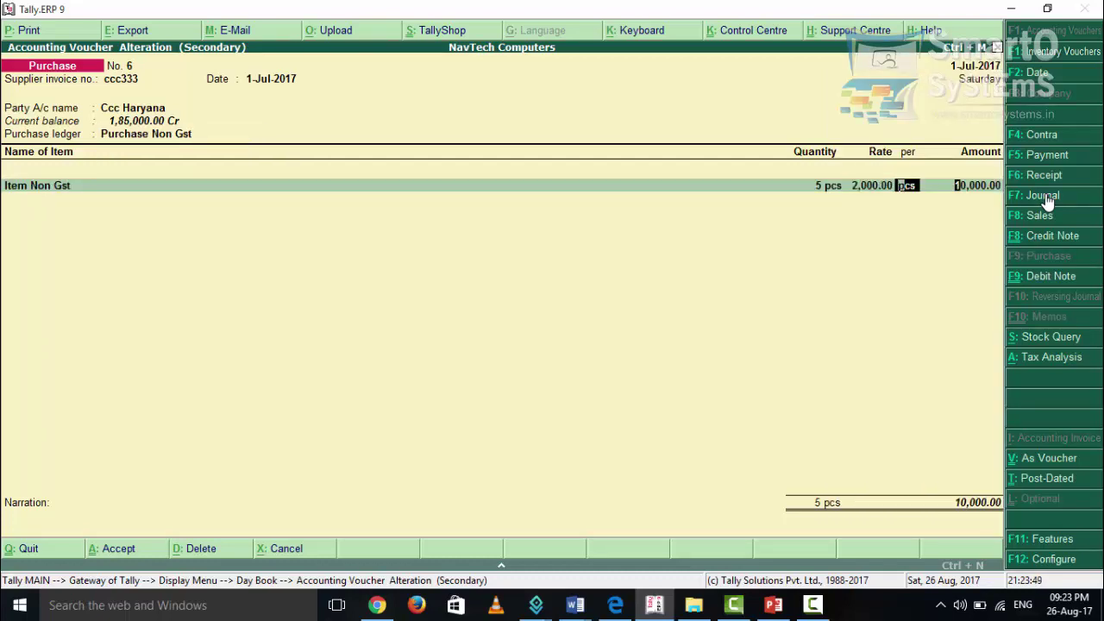
{"action": "key", "text": "Return"}
{"action": "key", "text": "Return"}
{"action": "key", "text": "Return"}
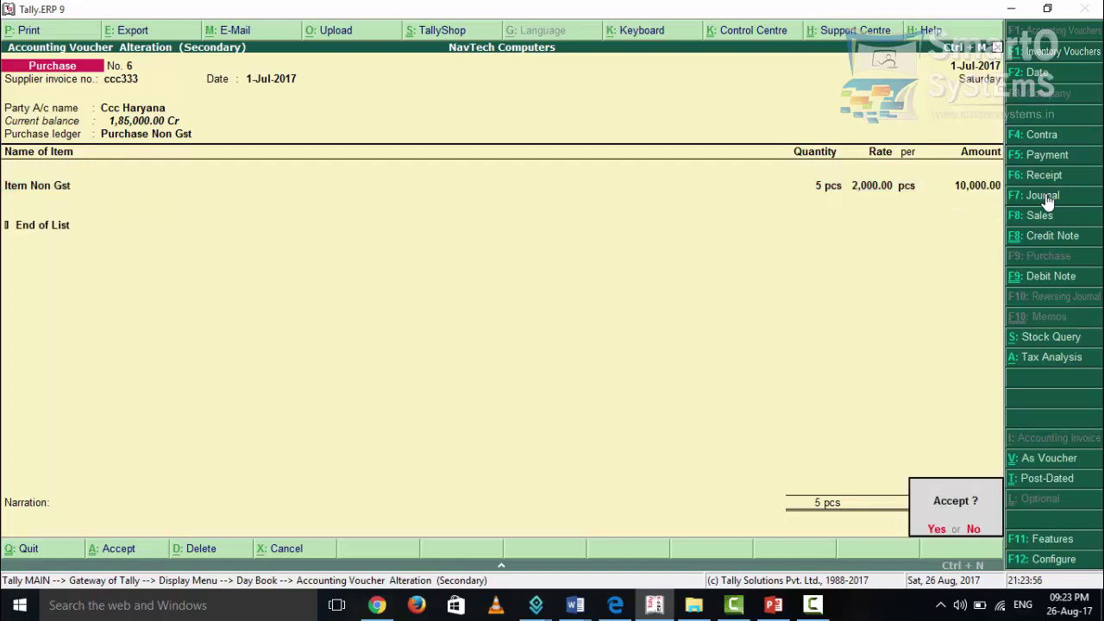
{"action": "key", "text": "Return"}
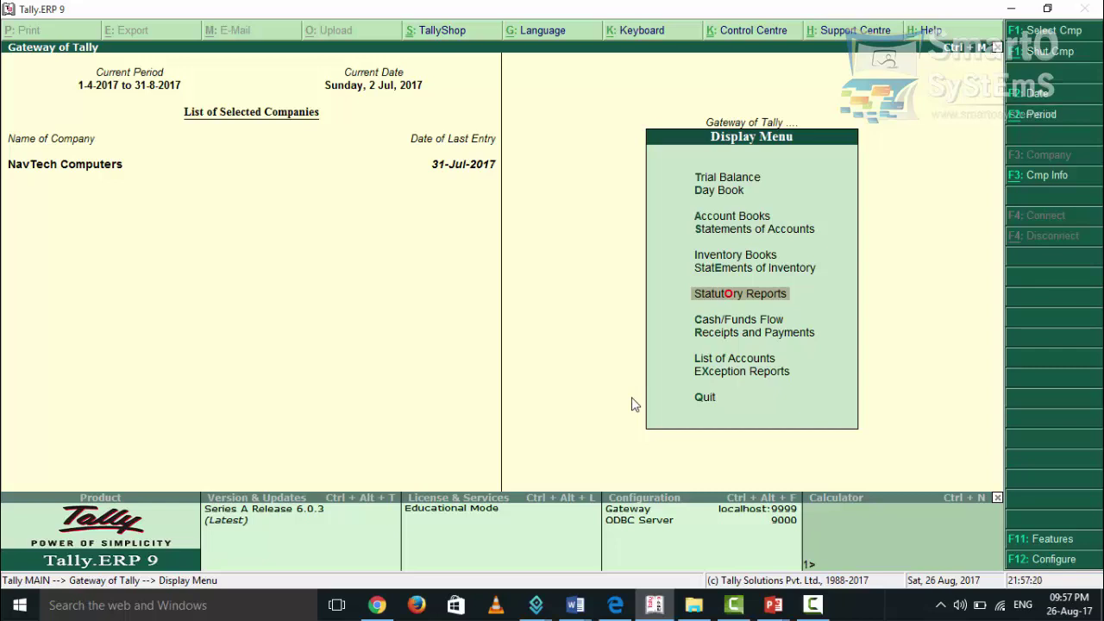
Step: Open the GSTR-2 report from the statutory GST reports
{"action": "key", "text": "Return"}
{"action": "key", "text": "Return"}
{"action": "key", "text": "Down"}
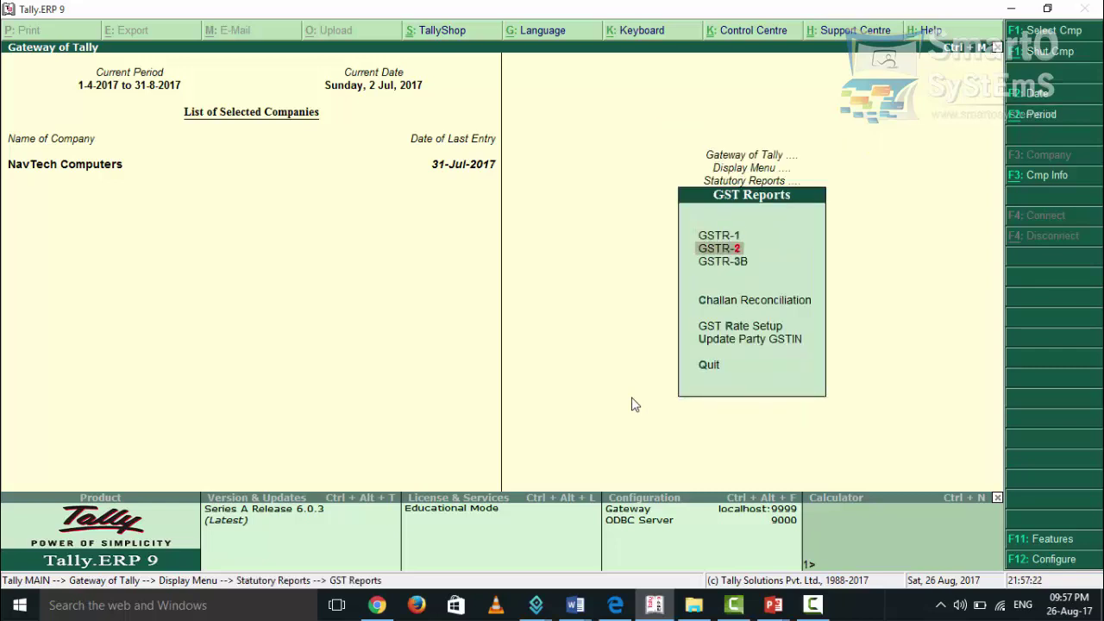
{"action": "key", "text": "Return"}
Step: Open the Nil Rated Invoices breakdown in the GSTR-2 summary
{"action": "key", "text": "Down"}
{"action": "key", "text": "Down"}
{"action": "key", "text": "Down"}
{"action": "key", "text": "Down"}
{"action": "key", "text": "Down"}
{"action": "key", "text": "Down"}
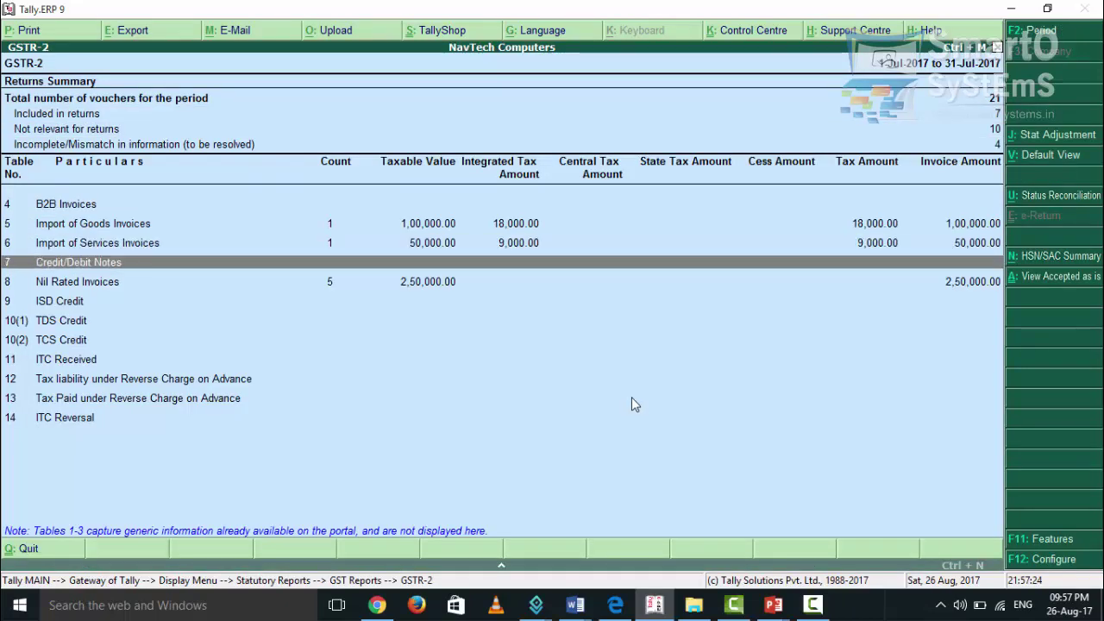
{"action": "key", "text": "Return"}
Step: Drill down into the Non GST purchases and open Ccc Haryana purchase voucher No. 6
{"action": "key", "text": "Down"}
{"action": "key", "text": "Down"}
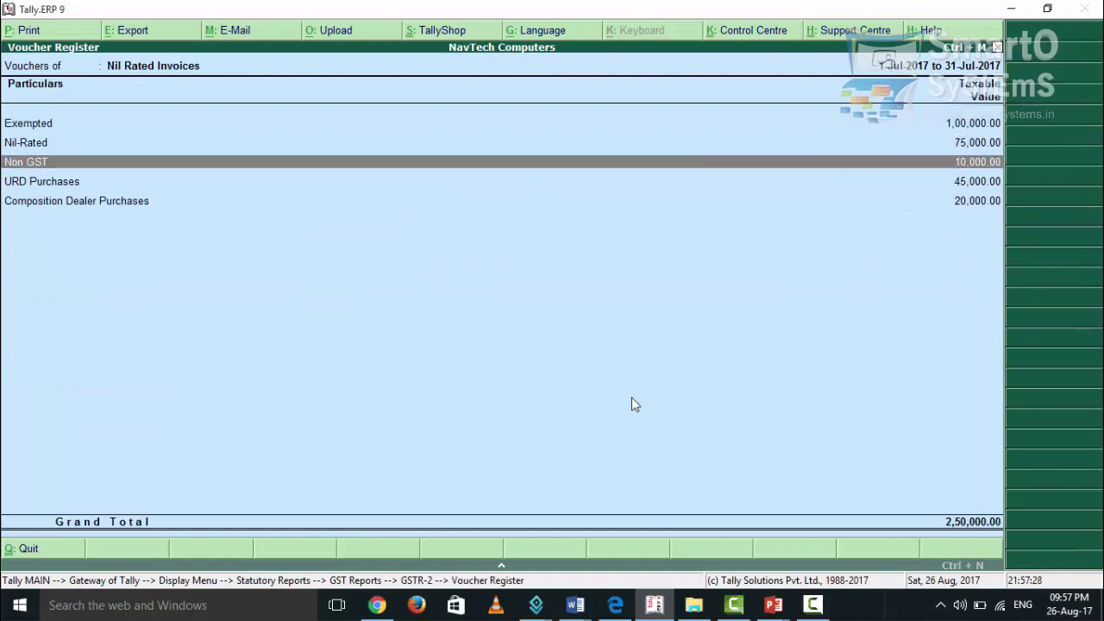
{"action": "key", "text": "Return"}
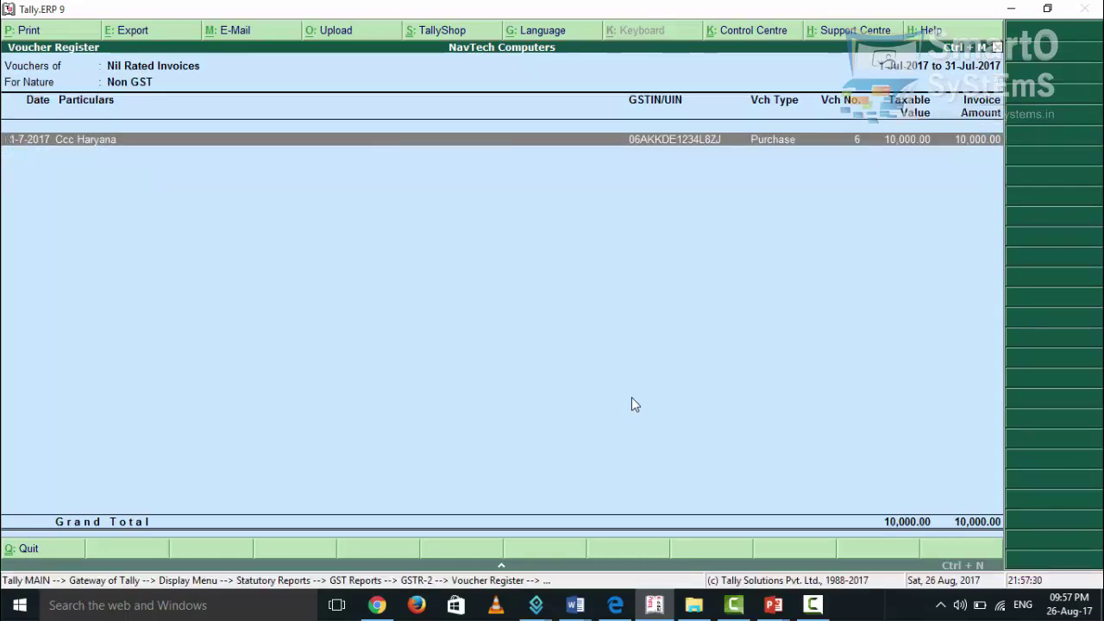
{"action": "key", "text": "Return"}
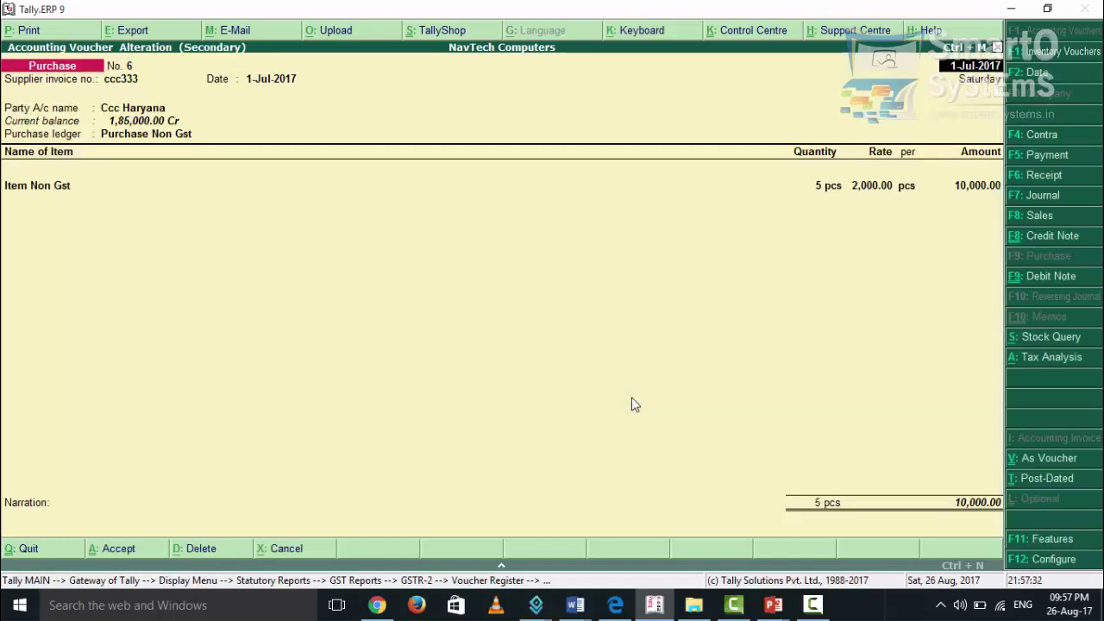
Step: Close the voucher without saving and return to the GSTR-2 summary
{"action": "key", "text": "Escape"}
{"action": "key", "text": "y"}
{"action": "key", "text": "Escape"}
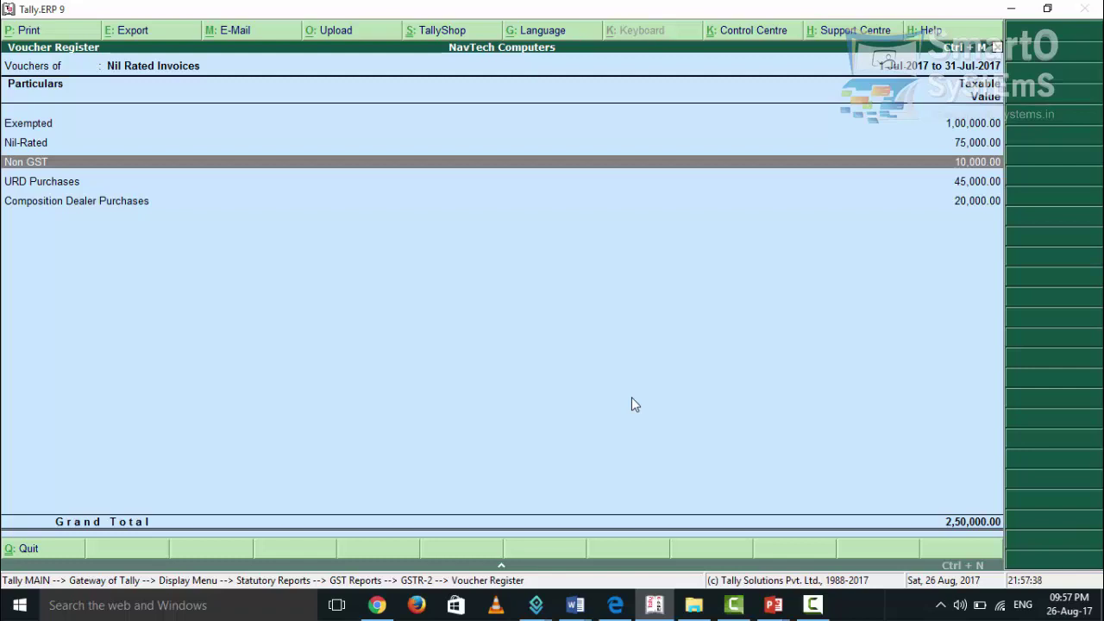
{"action": "key", "text": "Escape"}
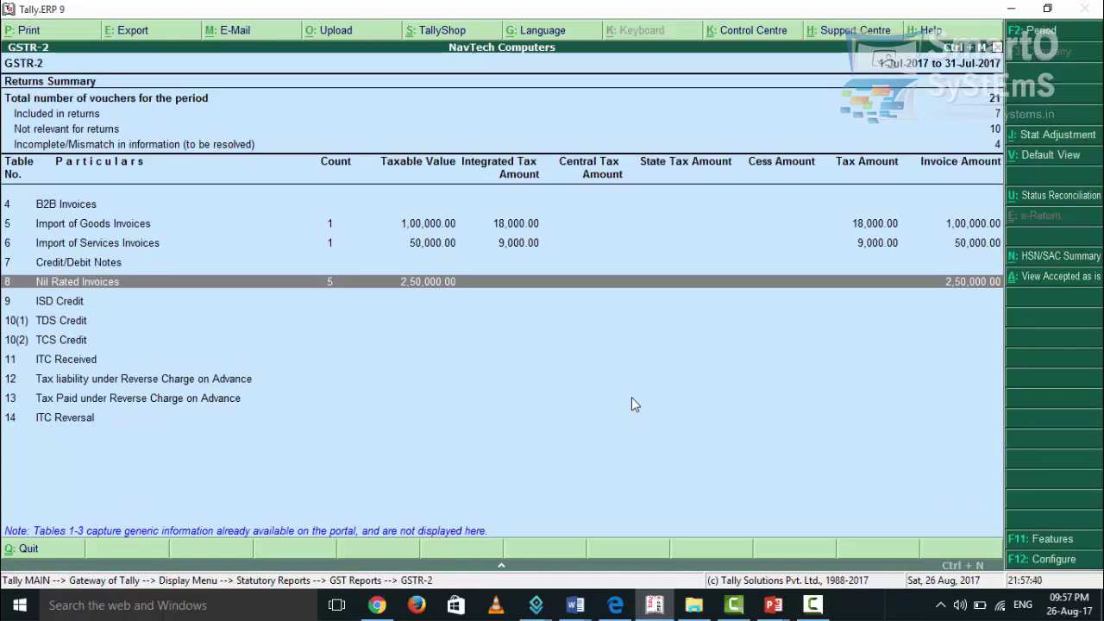